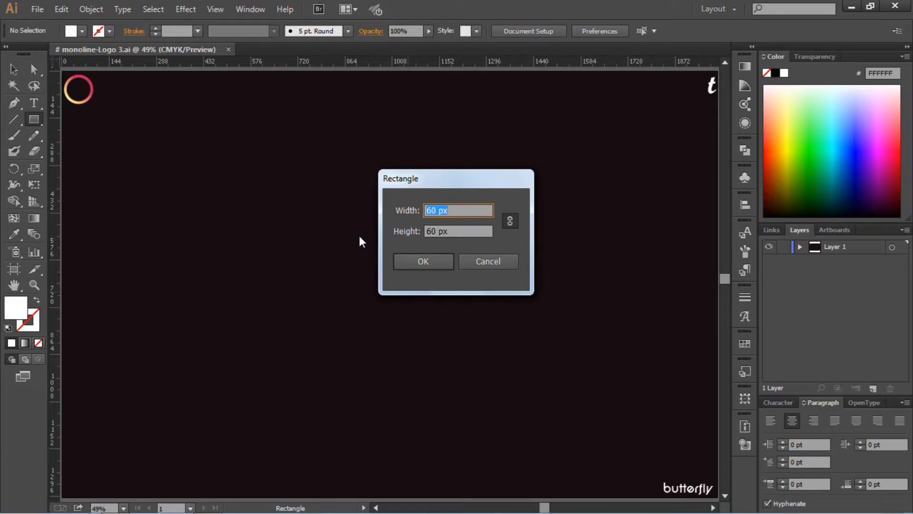
Draw a 260 px white square near the artboard centre and a 220 px square toward the upper left.
text(260)
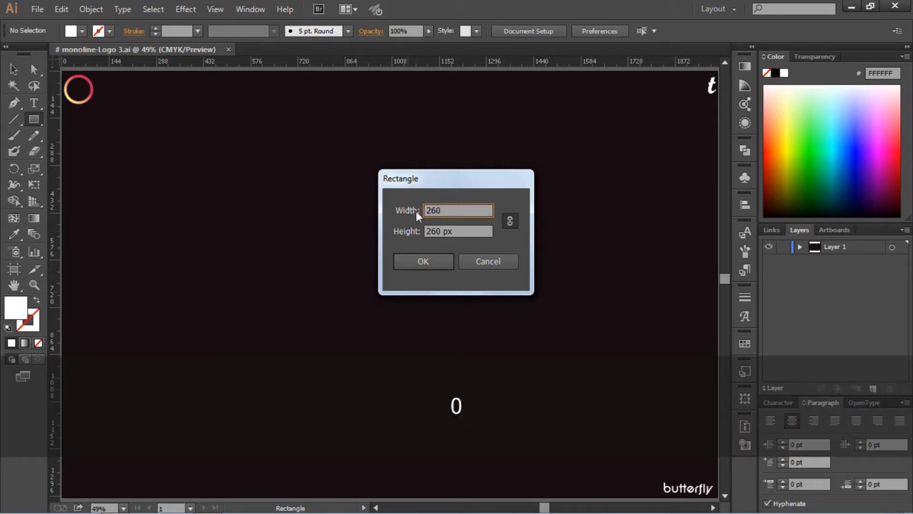
click(433, 265)
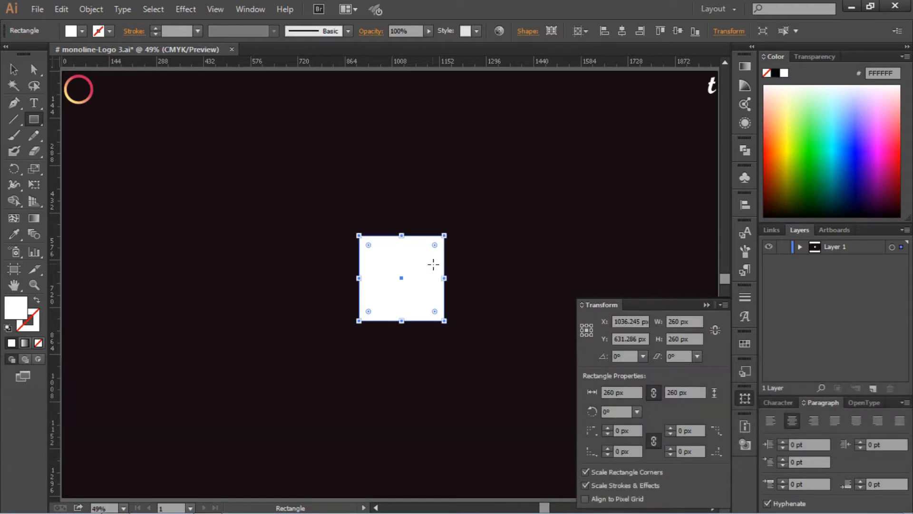
click(190, 169)
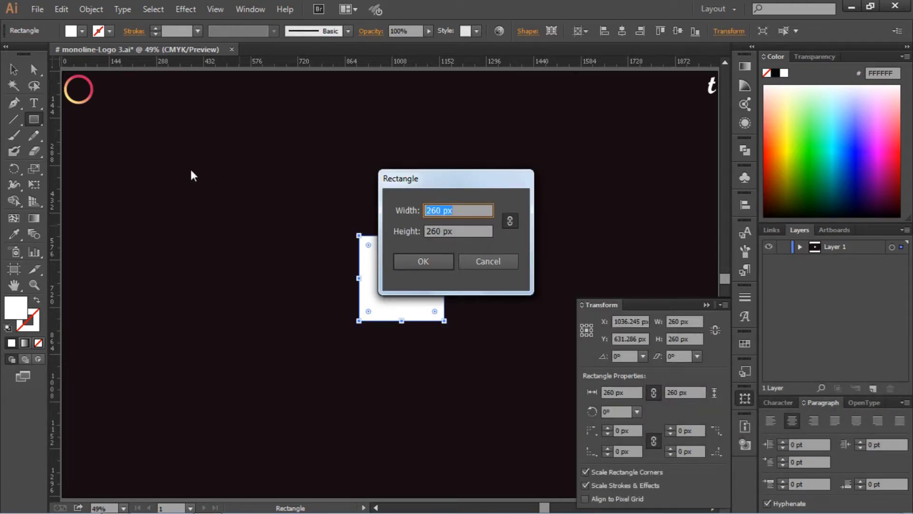
text(220)
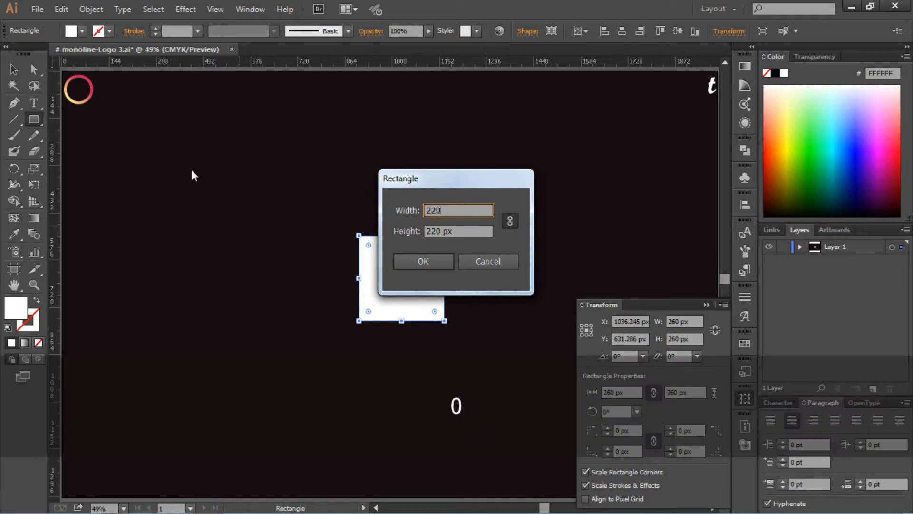
key(Return)
Select the 260 px square and set its fill to None.
key(v)
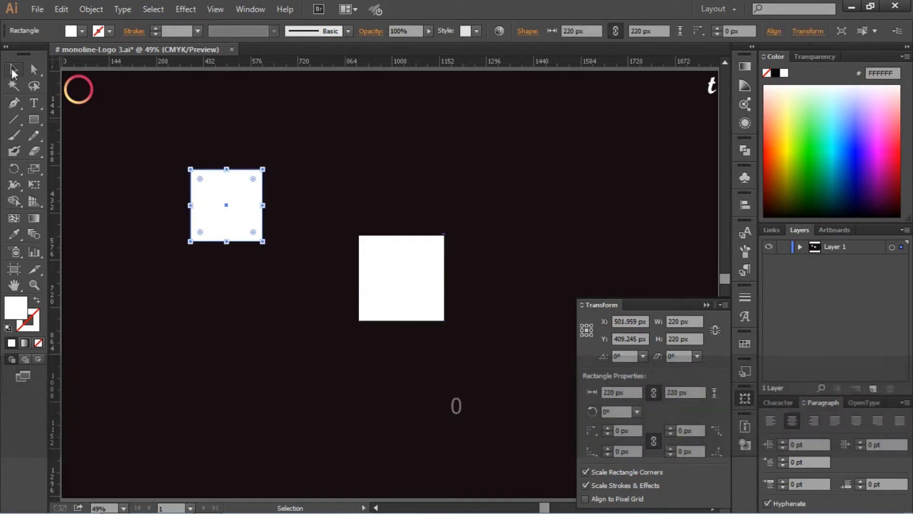
click(420, 281)
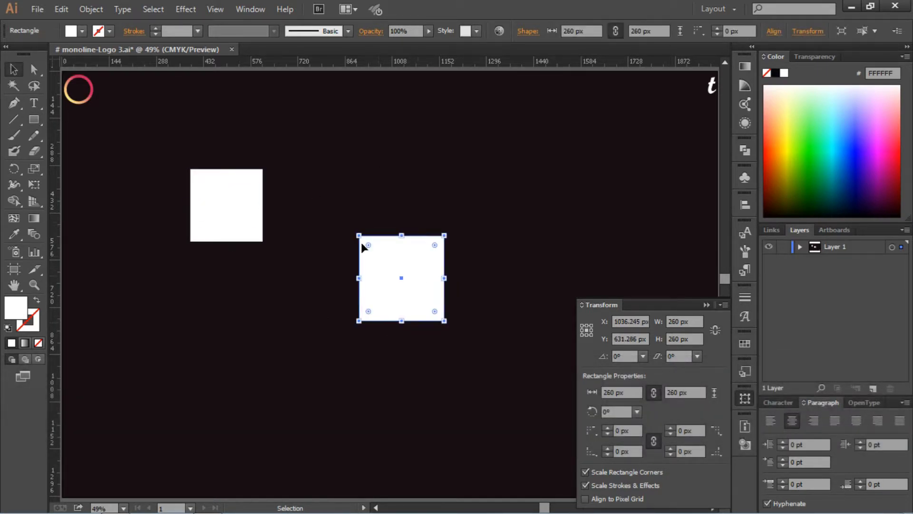
click(83, 32)
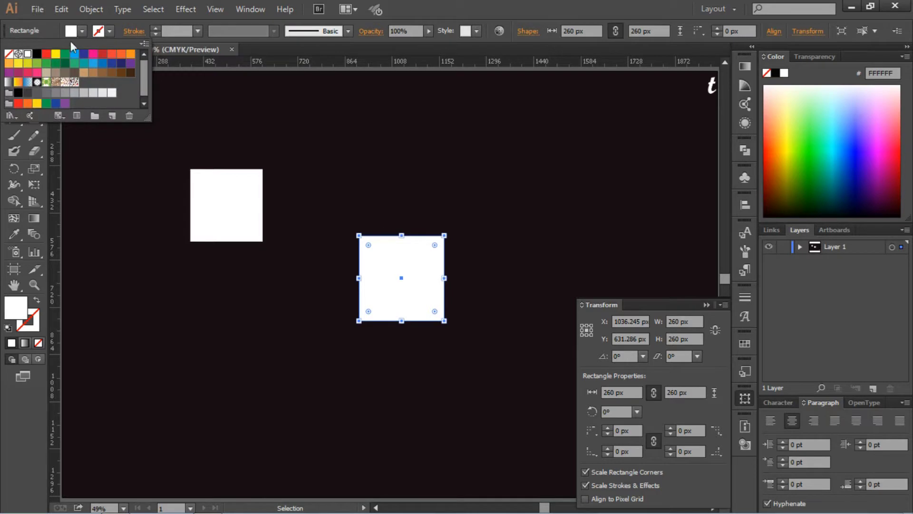
click(8, 54)
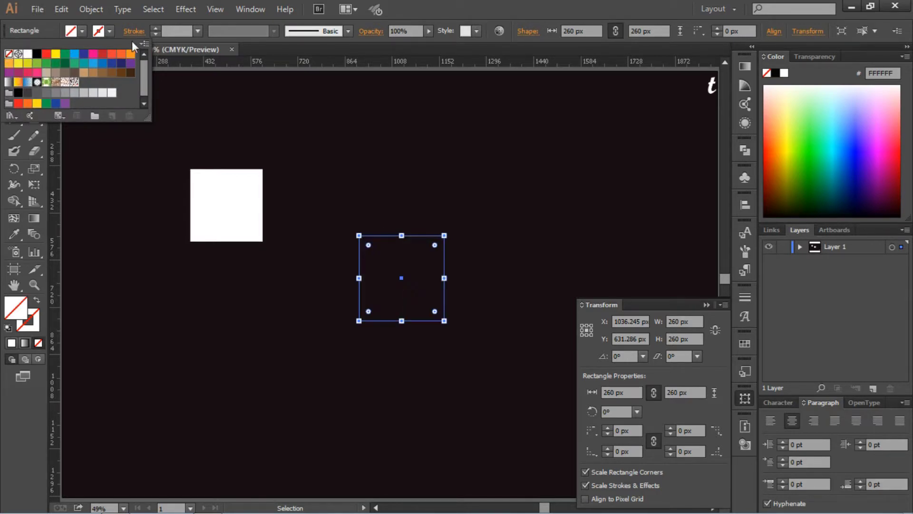
Give the 260 px square a 12 pt white stroke.
click(173, 31)
text(4)
key(Return)
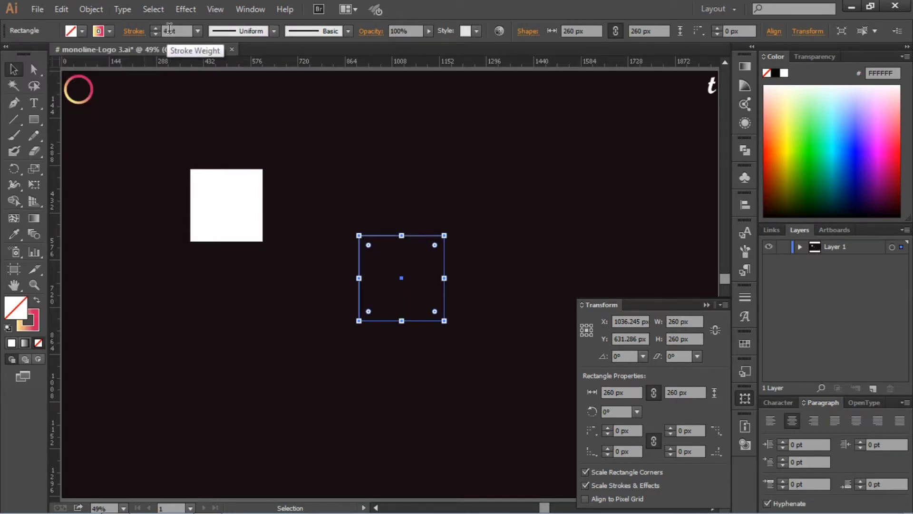
text(1)
key(Return)
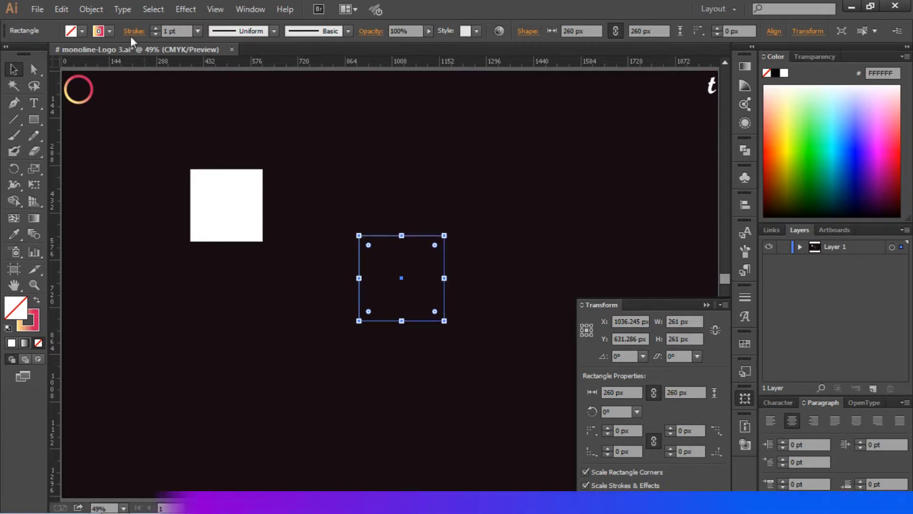
click(98, 31)
click(27, 54)
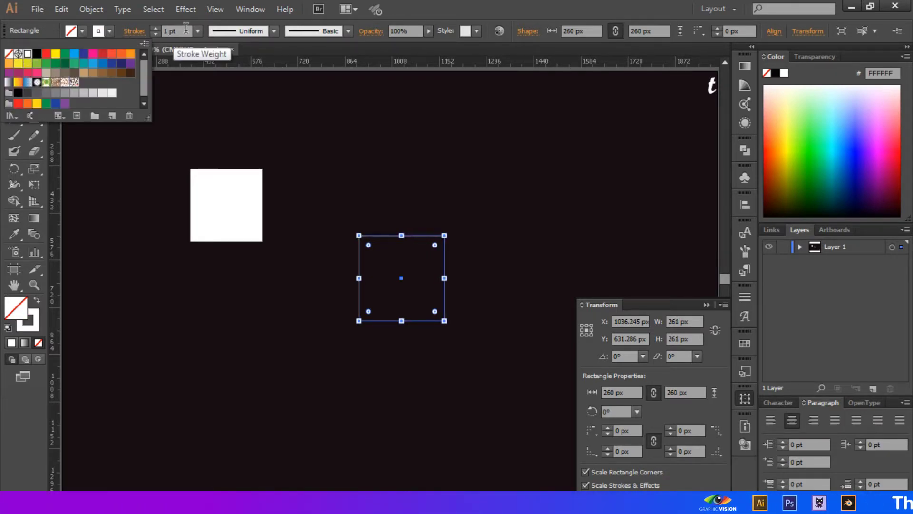
scroll(188, 32, up, 1)
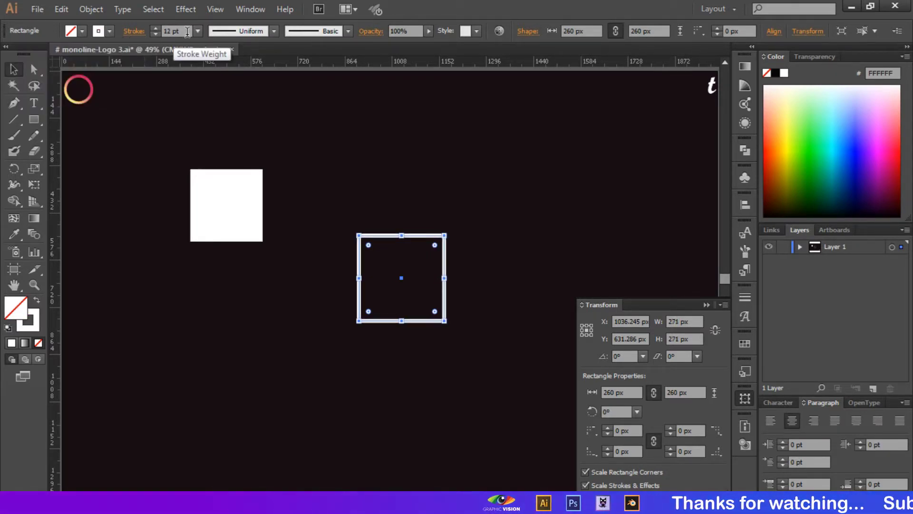
Copy the large square's 12 pt white outline onto the 220 px square with the Eyedropper.
click(228, 91)
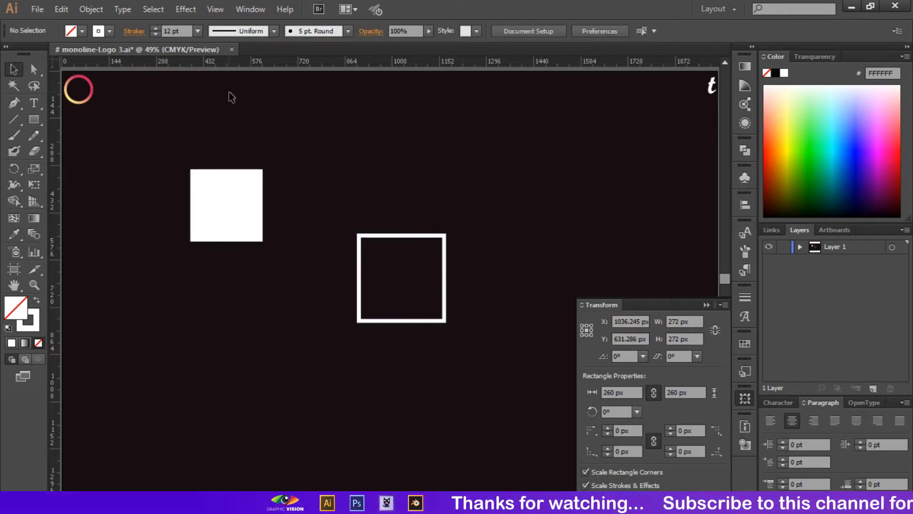
drag(339, 195, 389, 264)
drag(173, 130, 236, 211)
click(14, 235)
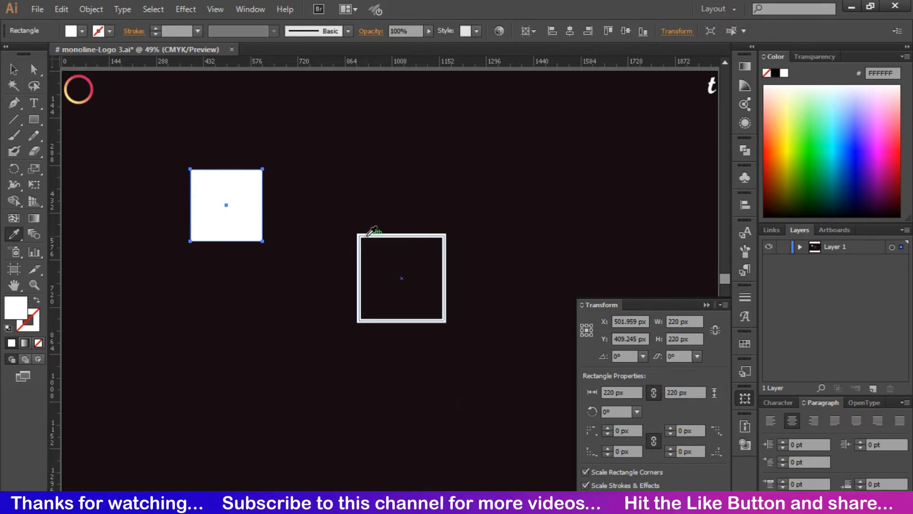
click(367, 237)
click(14, 70)
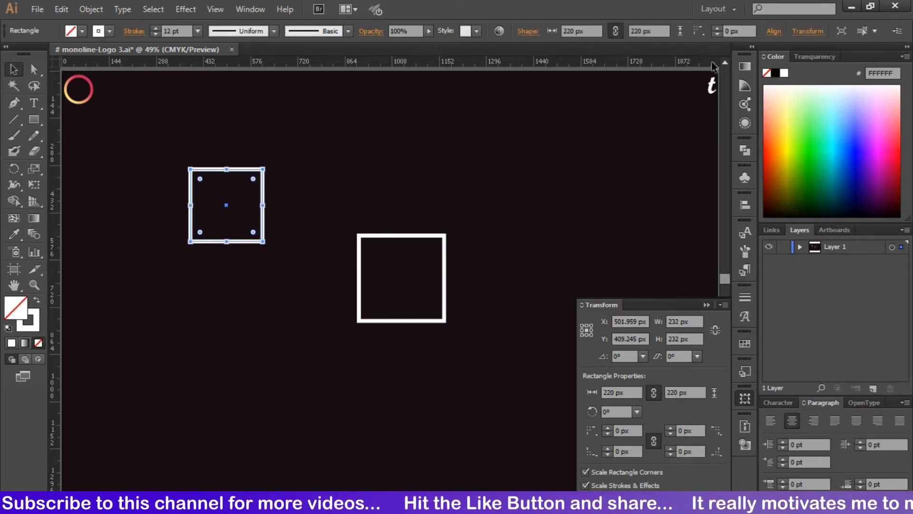
Centre the 220 px square horizontally and vertically with the Align options.
click(592, 149)
drag(338, 153, 235, 228)
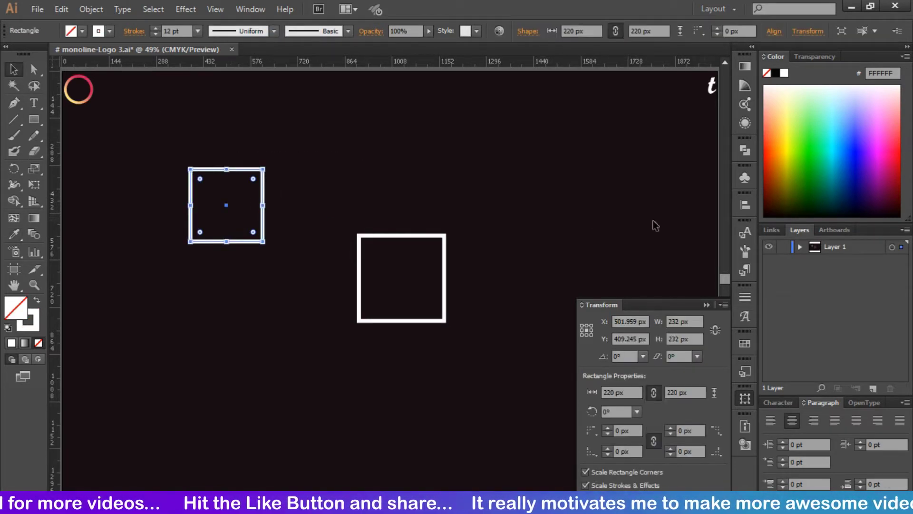
click(745, 206)
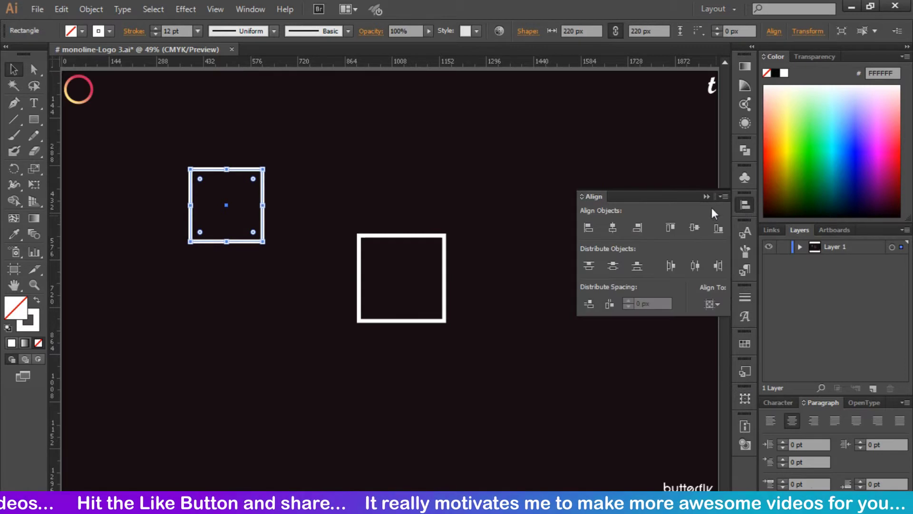
click(610, 227)
click(696, 228)
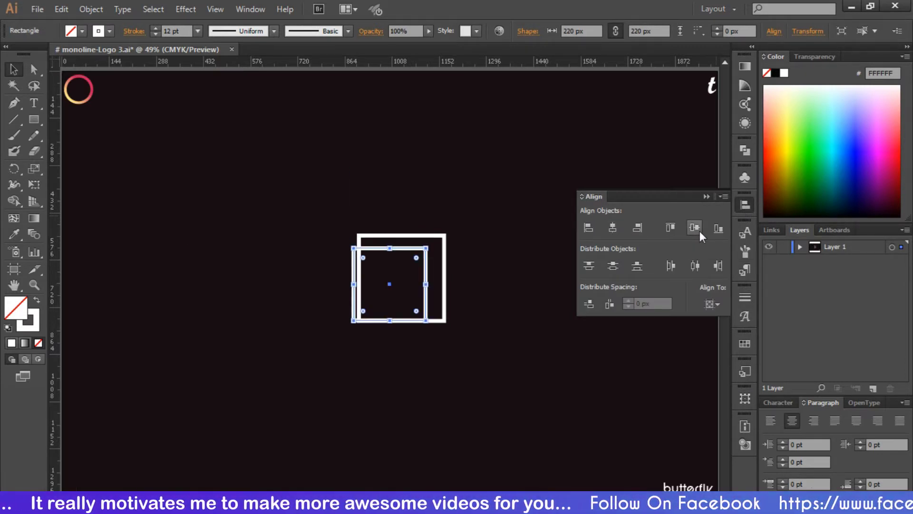
click(472, 234)
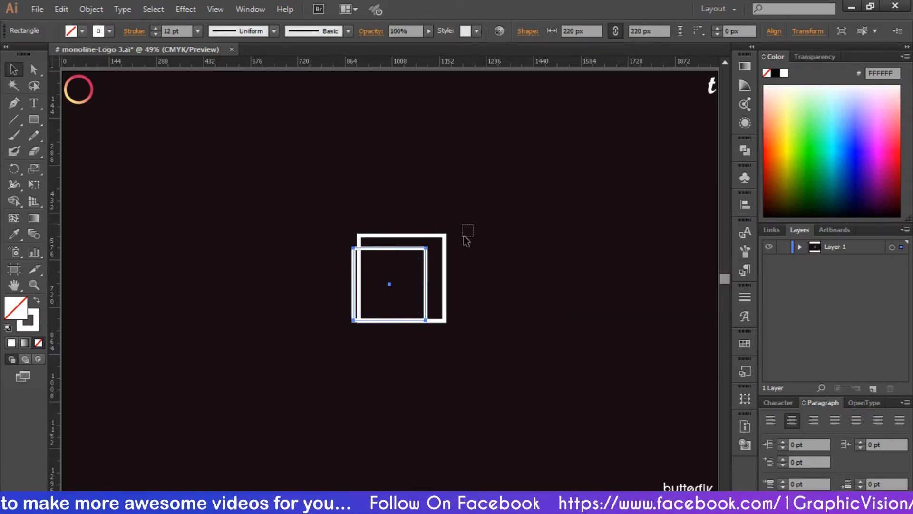
Centre the 260 px square horizontally and vertically, then select both squares.
click(440, 256)
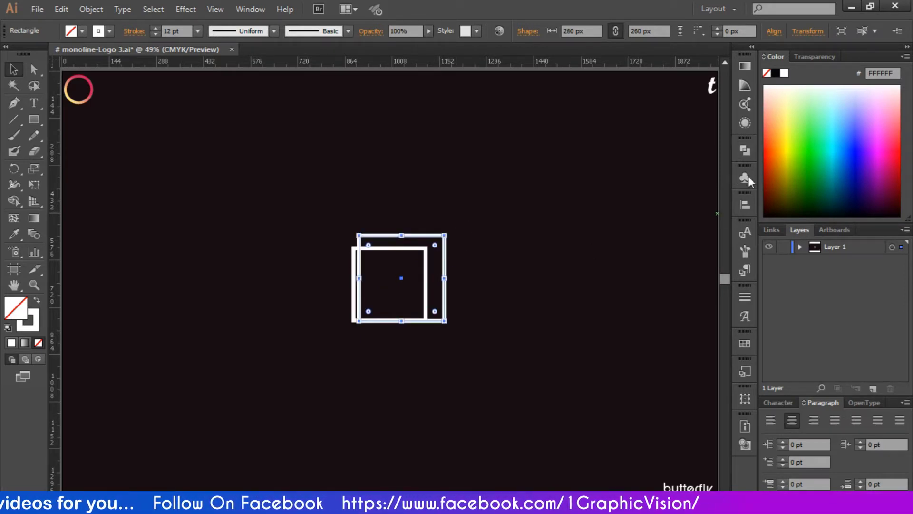
click(745, 205)
click(613, 229)
click(695, 228)
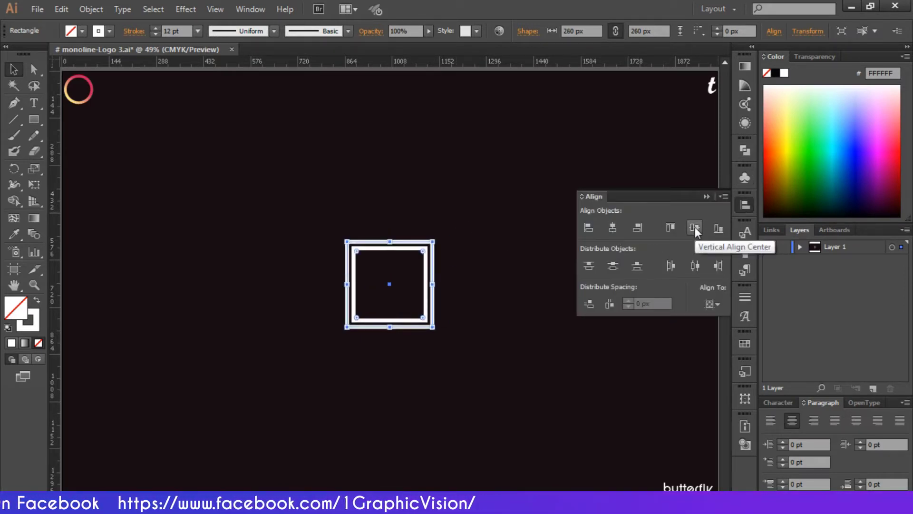
click(706, 196)
click(400, 252)
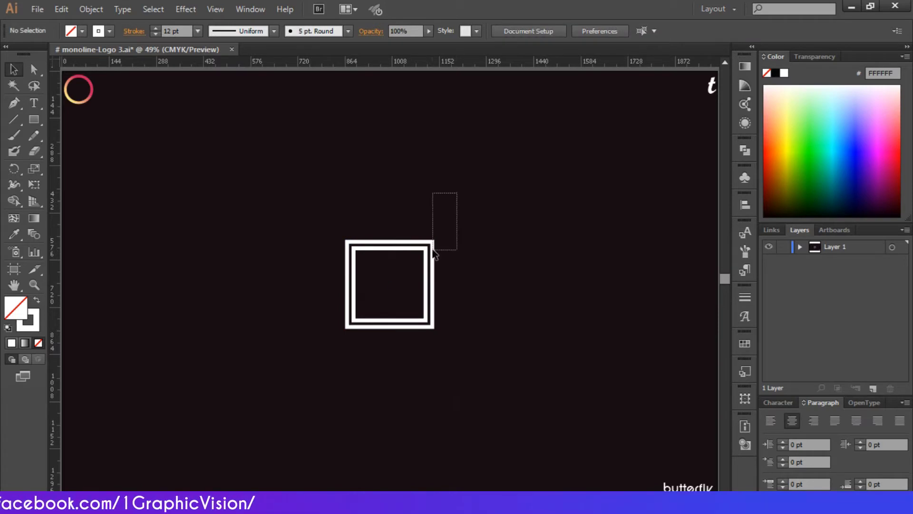
drag(452, 200, 403, 274)
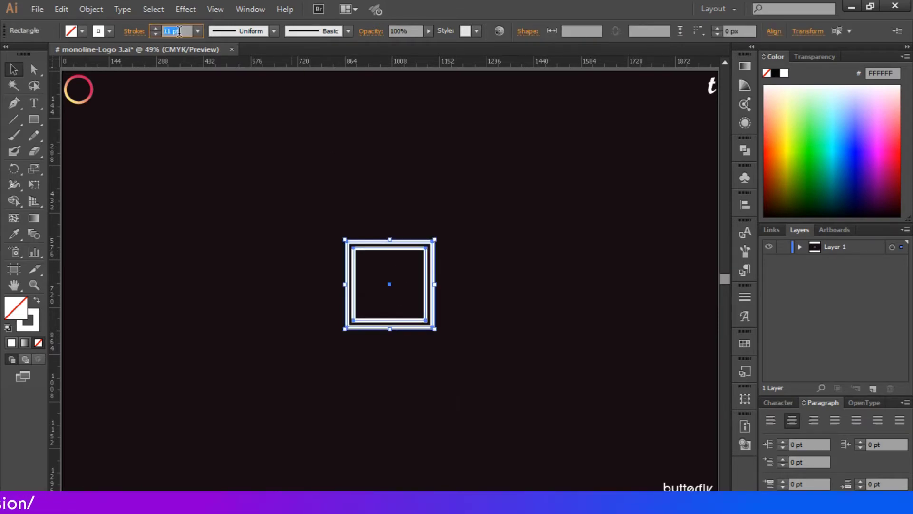
Draw 180 px and 140 px squares with the Rectangle tool.
click(230, 175)
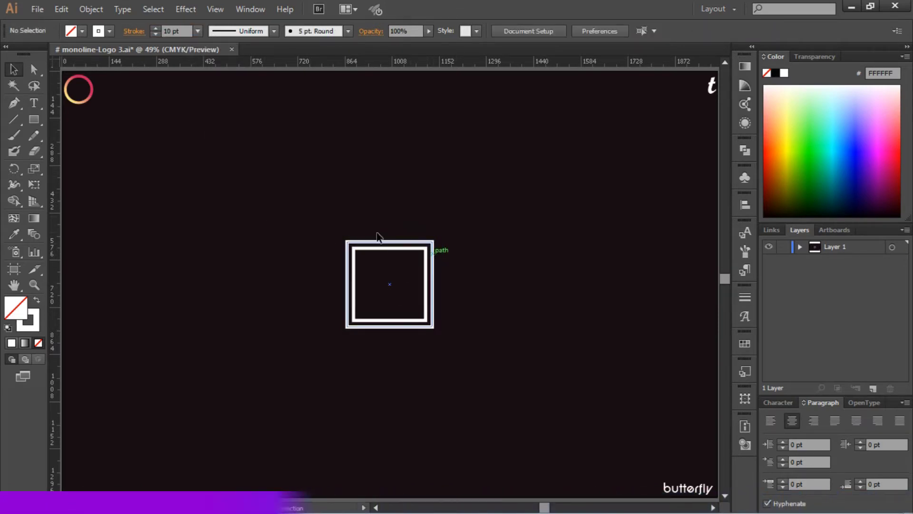
click(34, 119)
click(234, 213)
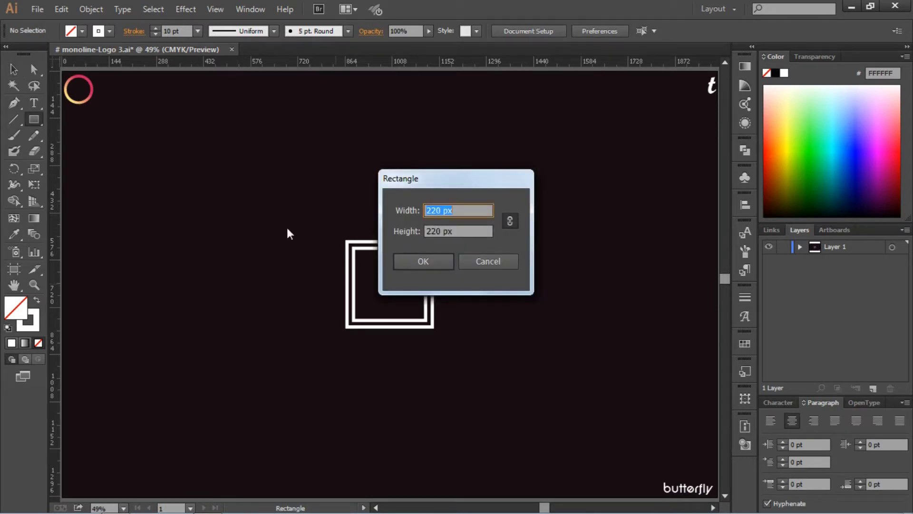
text(100)
key(Return)
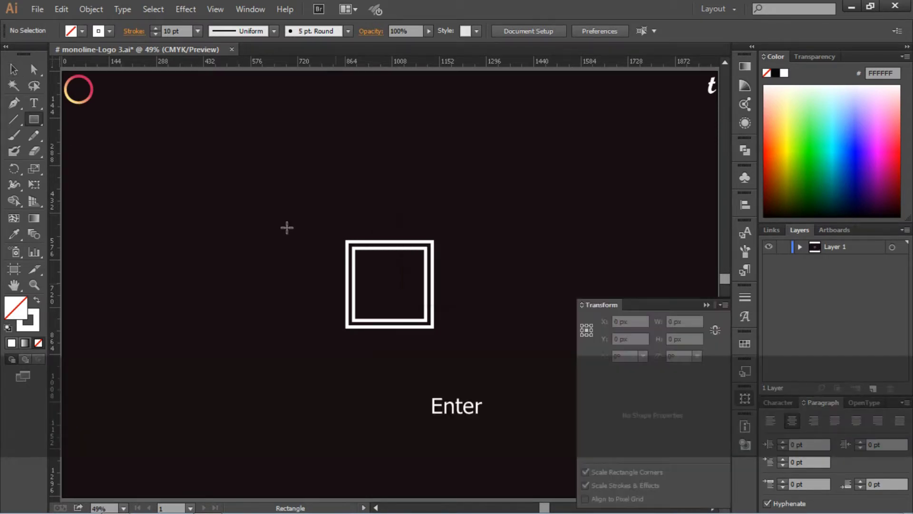
click(169, 148)
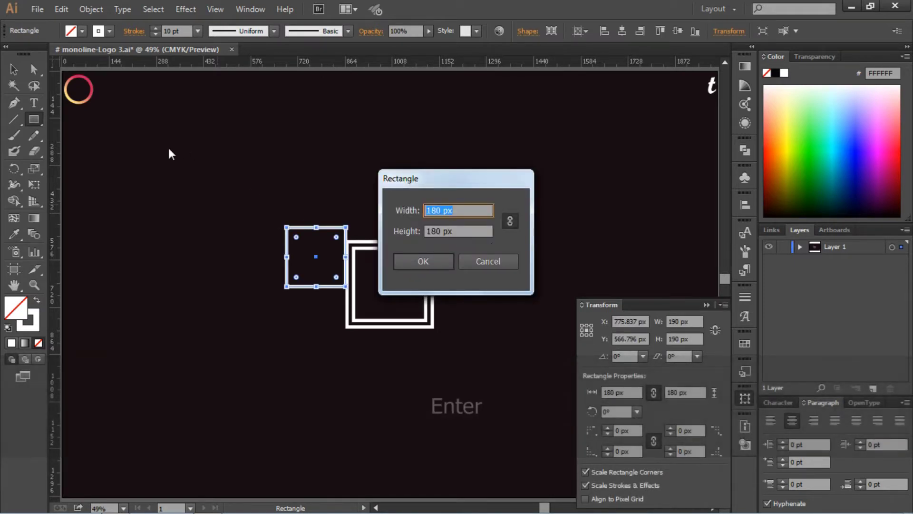
text(14)
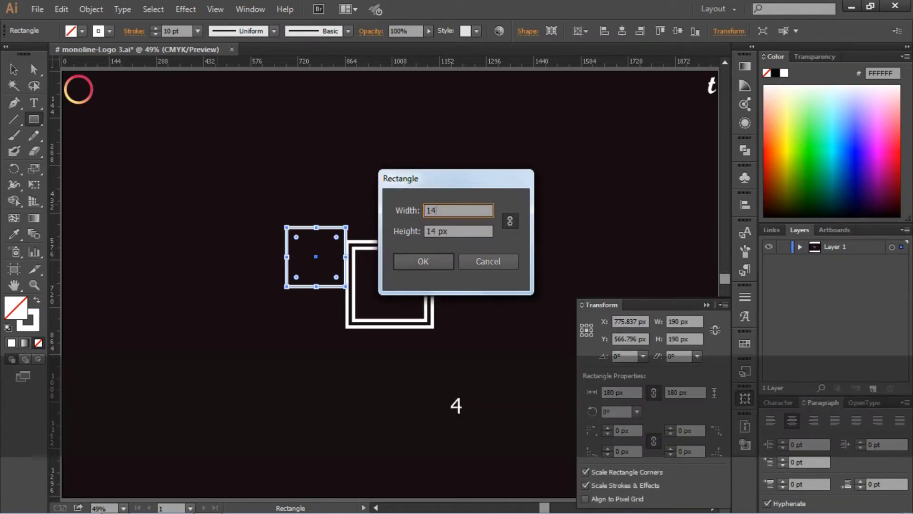
text(0)
key(Return)
Draw 100 px and 60 px squares.
click(364, 138)
text(100)
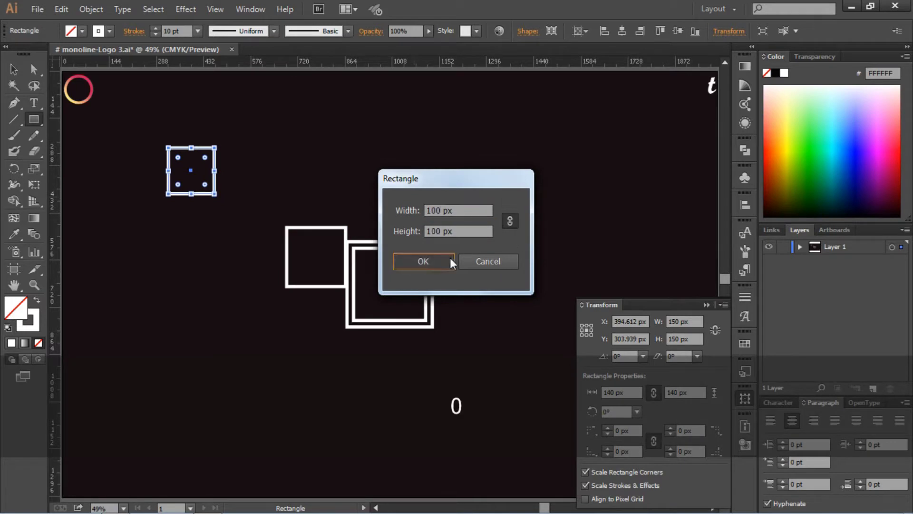
click(450, 262)
click(483, 171)
text(60)
click(438, 262)
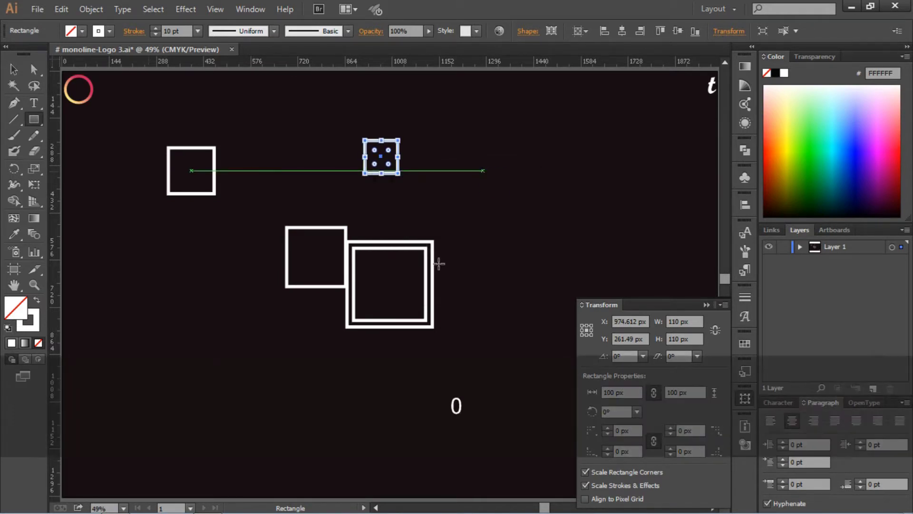
Select all six squares and align them to a common horizontal and vertical centre.
key(v)
drag(178, 116, 495, 286)
click(745, 205)
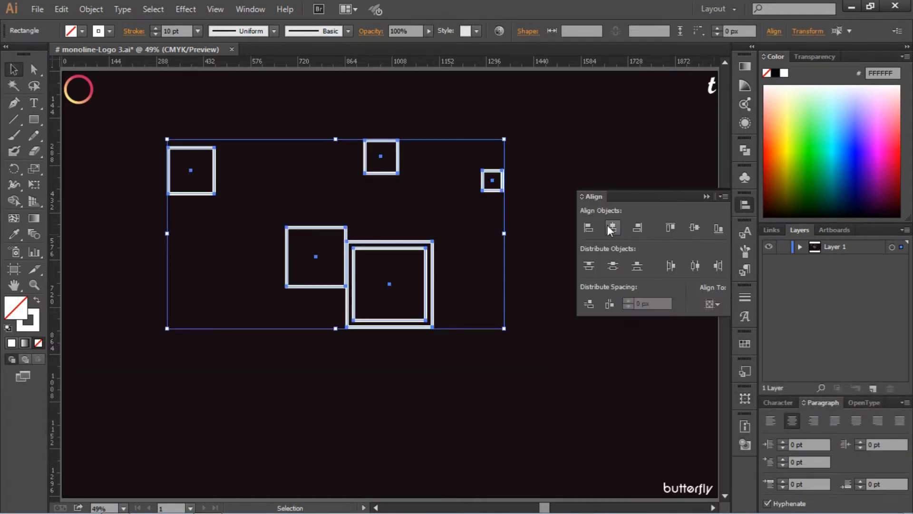
click(613, 228)
click(694, 228)
click(707, 196)
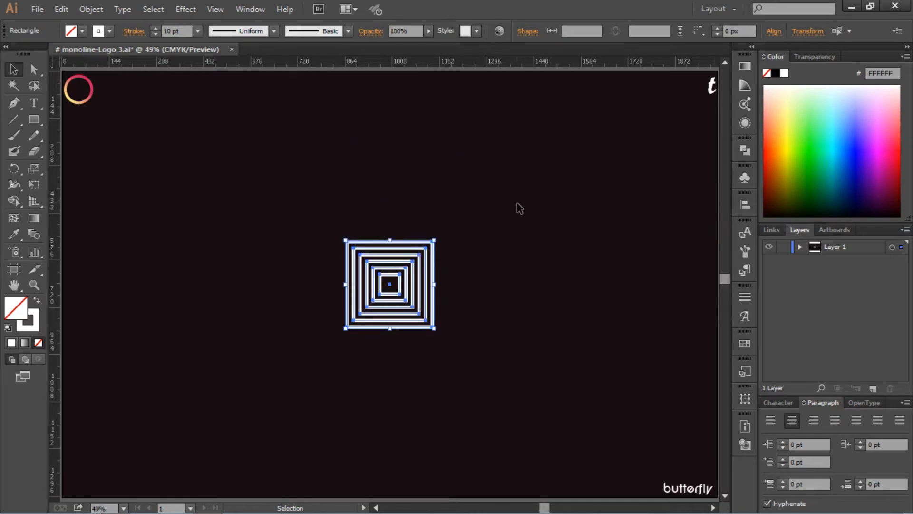
click(456, 271)
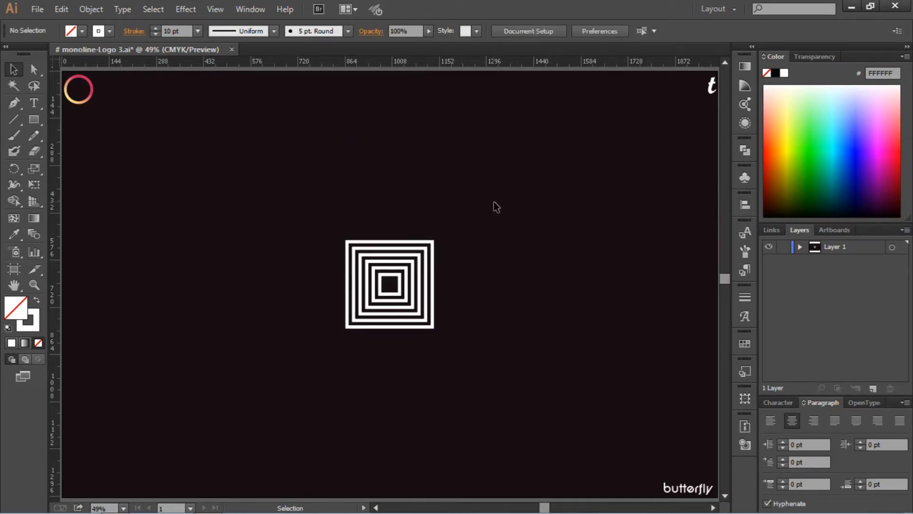
Zoom in and round the innermost square's top-right and bottom-left corners into a leaf.
drag(494, 217, 344, 379)
click(420, 377)
key(ctrl+equal)
key(ctrl+equal)
key(ctrl+equal)
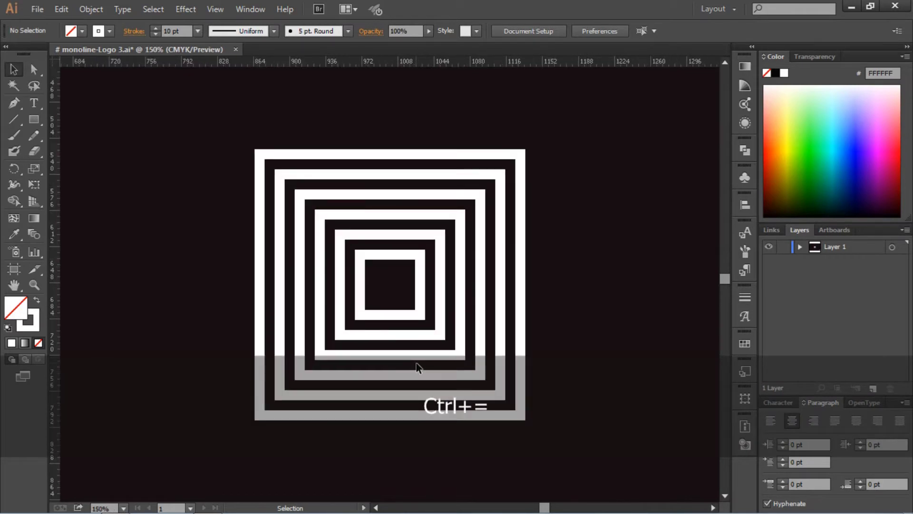
click(36, 72)
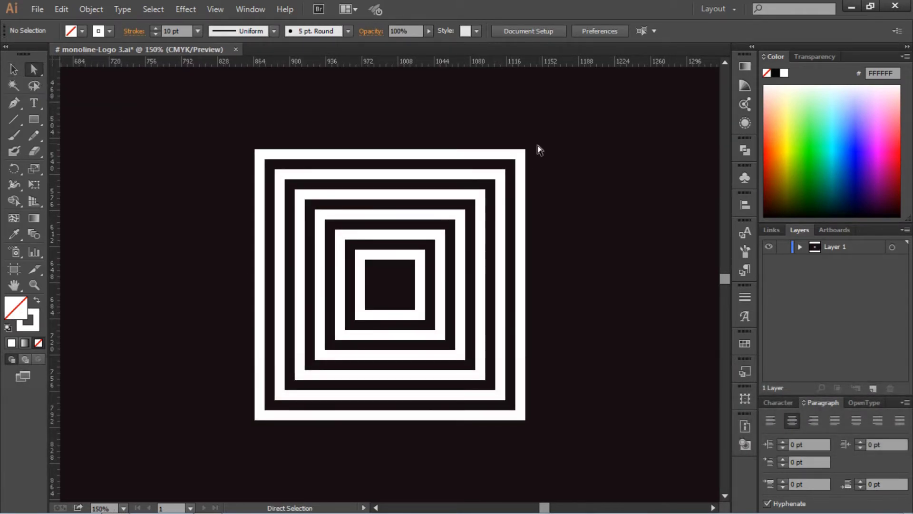
key(ctrl+z)
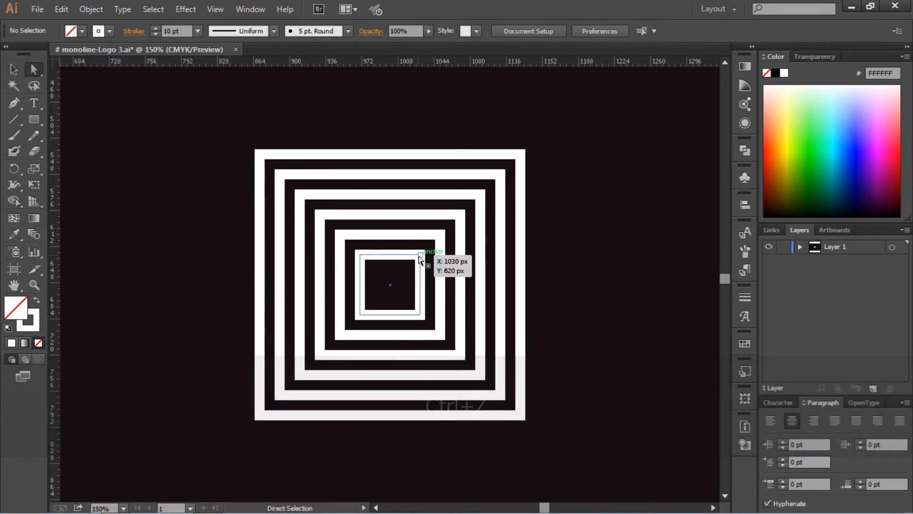
click(421, 255)
key(shift)
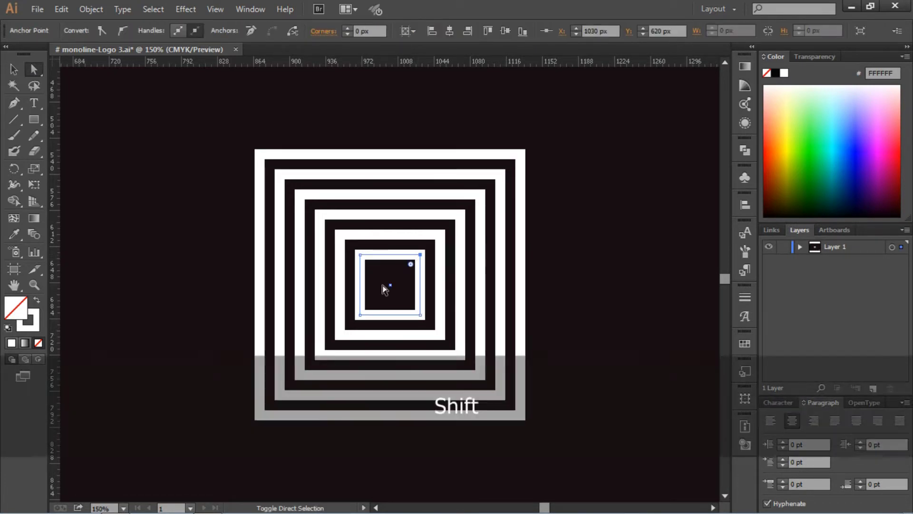
shift+click(360, 315)
drag(370, 306, 488, 235)
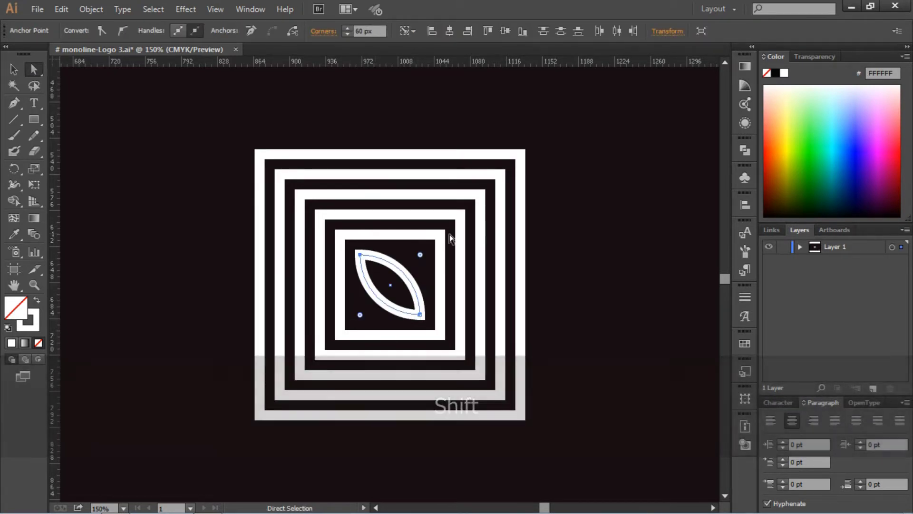
Round the top-right and bottom-left corners of the second, third and fourth squares.
click(441, 235)
shift+click(341, 335)
drag(350, 322, 400, 276)
click(461, 215)
shift+click(320, 353)
drag(330, 341, 367, 317)
click(480, 194)
shift+click(298, 375)
drag(310, 363, 413, 254)
Round the fifth and outermost squares' opposite corners and fit the artboard in view.
click(500, 174)
shift+click(279, 395)
drag(291, 383, 478, 245)
click(520, 154)
shift+click(260, 415)
drag(271, 404, 415, 266)
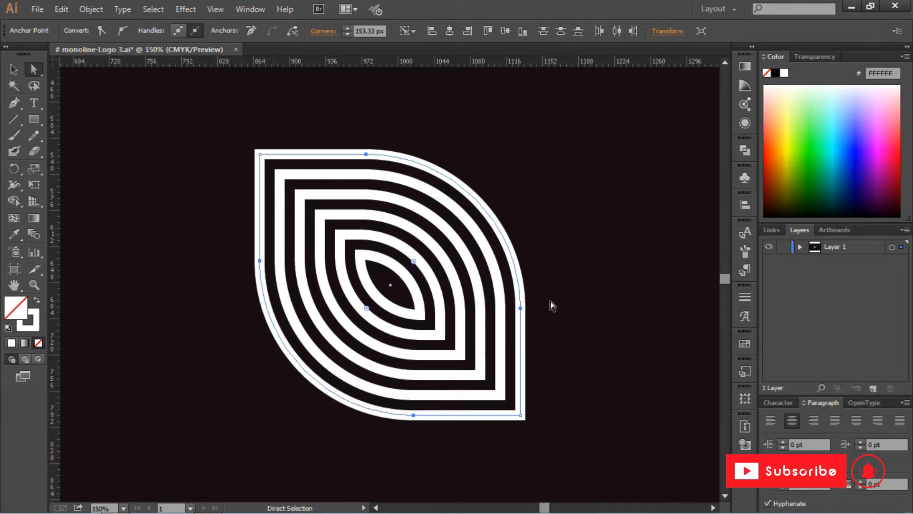
click(590, 249)
key(ctrl+minus)
key(ctrl+minus)
key(ctrl+0)
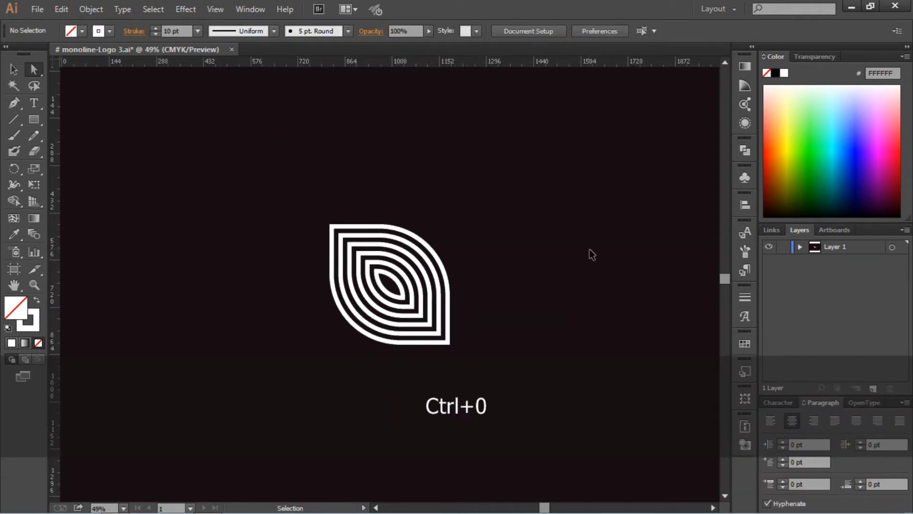
Duplicate the nested leaf straight below the original, shrink it, and delete the extra copy.
click(13, 69)
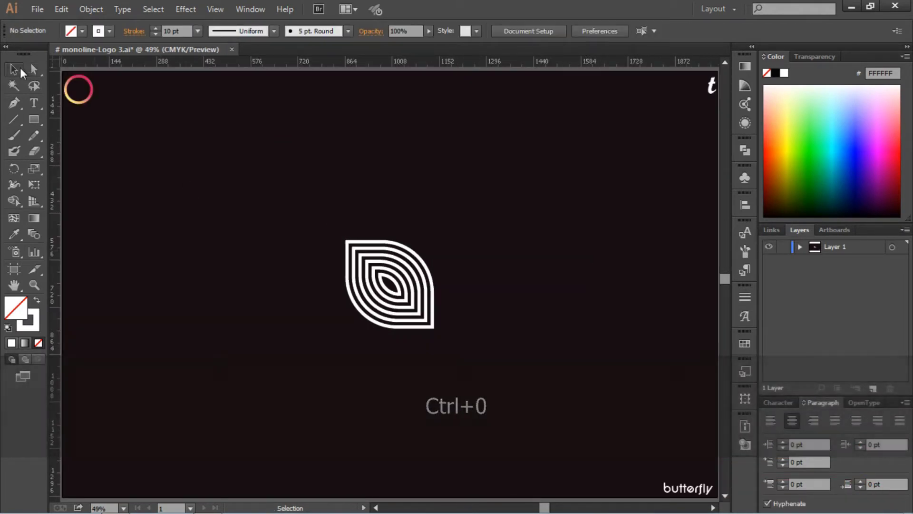
drag(292, 202, 511, 388)
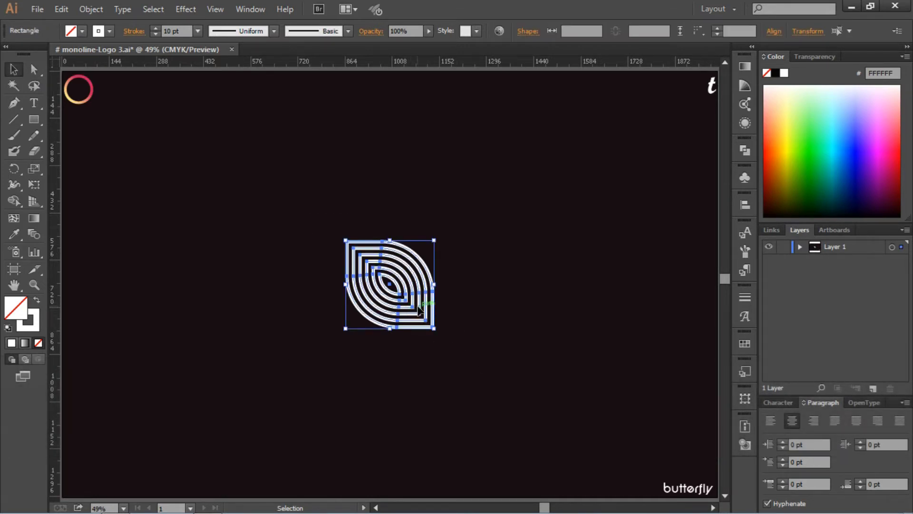
drag(420, 318, 428, 375)
click(458, 376)
click(434, 373)
click(430, 368)
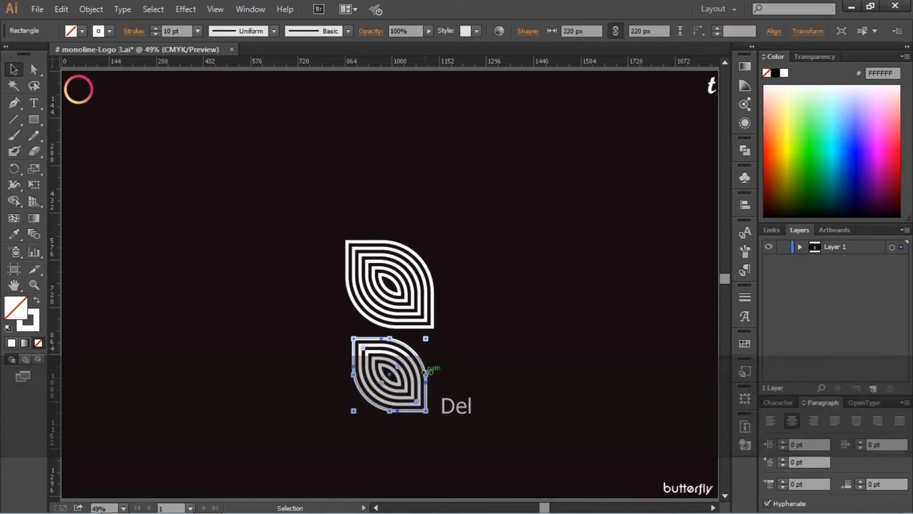
key(Delete)
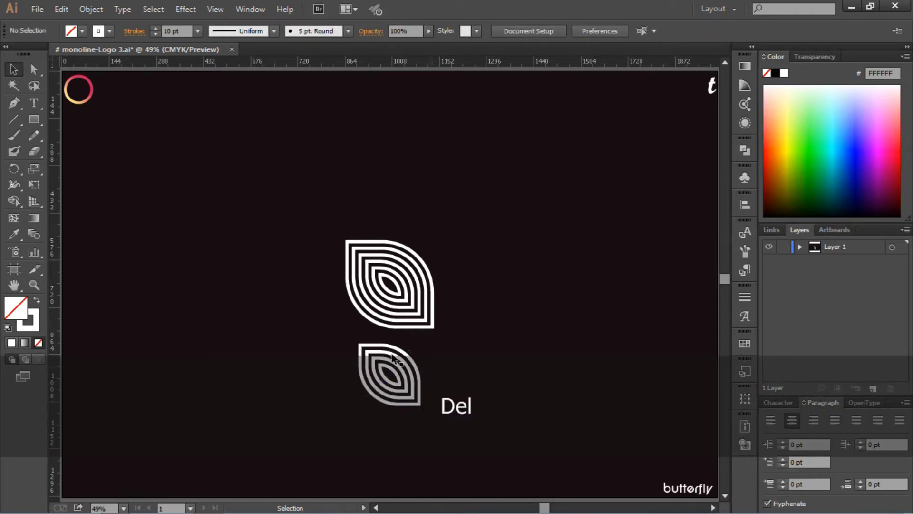
Group the lower leaf's paths and the upper leaf's paths separately.
drag(302, 342, 417, 404)
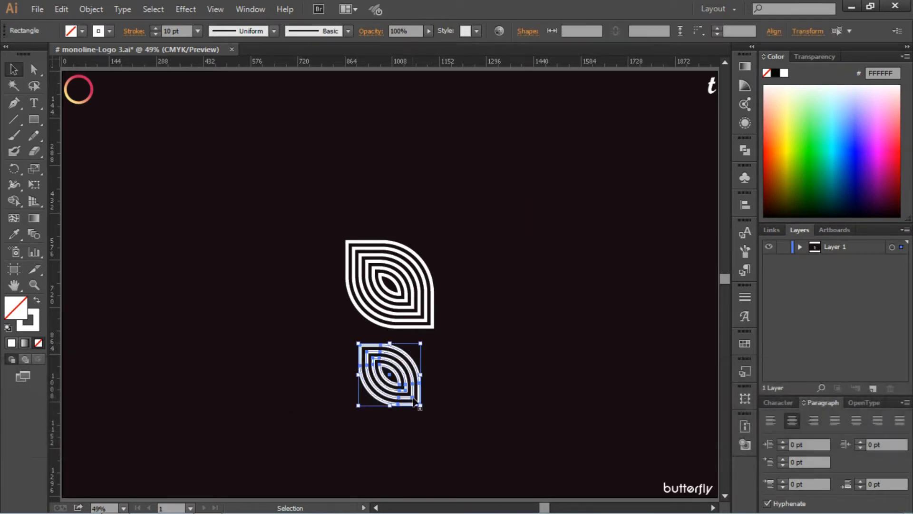
right_click(407, 390)
click(429, 248)
drag(340, 196, 421, 330)
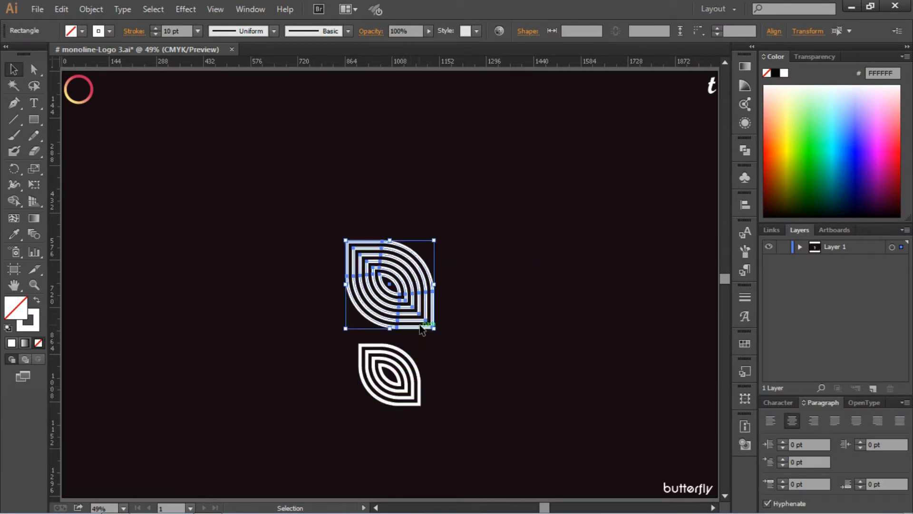
right_click(401, 322)
click(418, 373)
click(428, 368)
Rotate the lower leaf by 135° and shift it to the right.
click(410, 384)
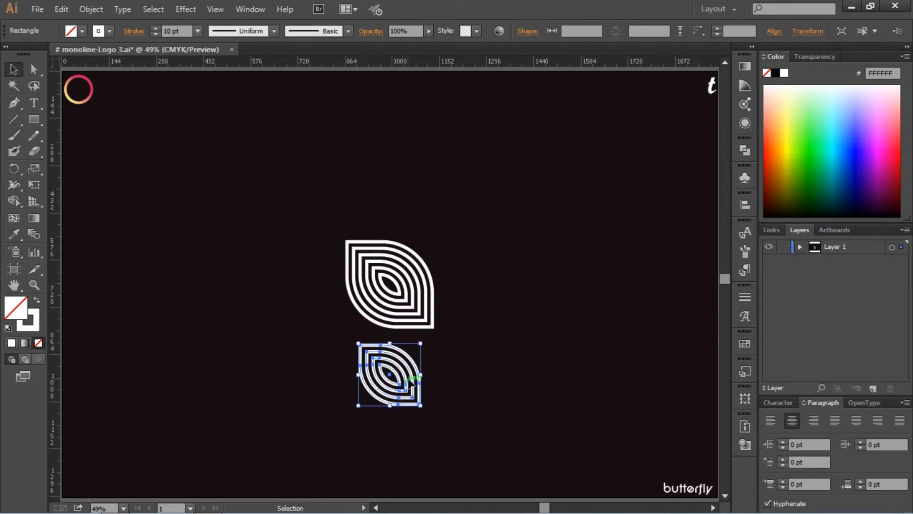
drag(427, 341, 314, 408)
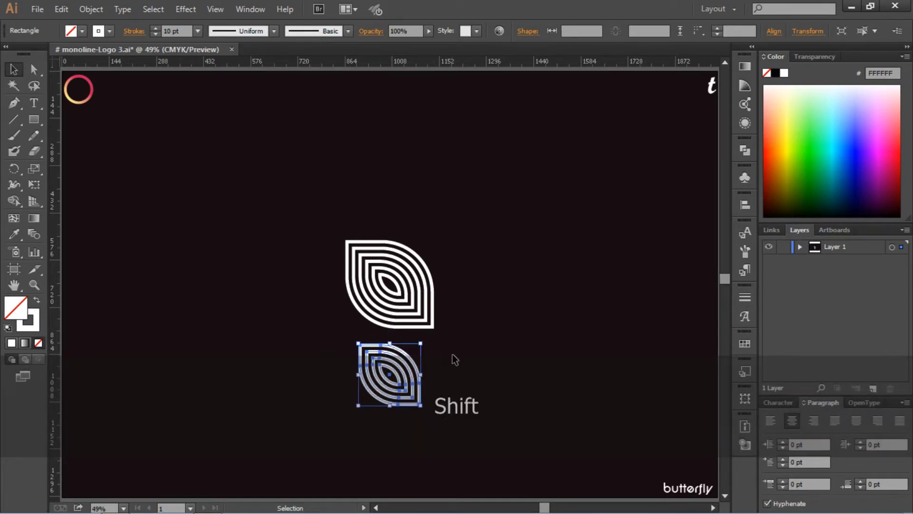
ctrl+click(419, 362)
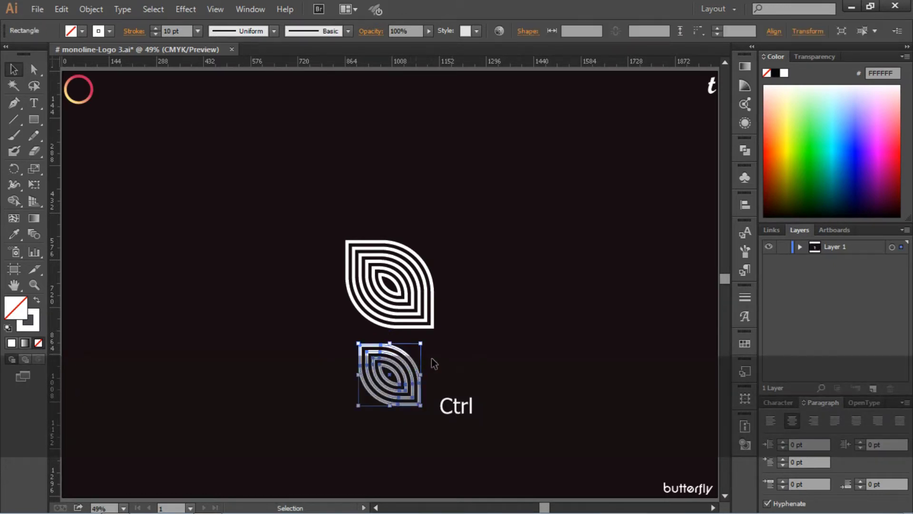
drag(407, 366, 364, 393)
Reflect the lower leaf across the vertical axis and move it up against the upper leaf.
right_click(400, 365)
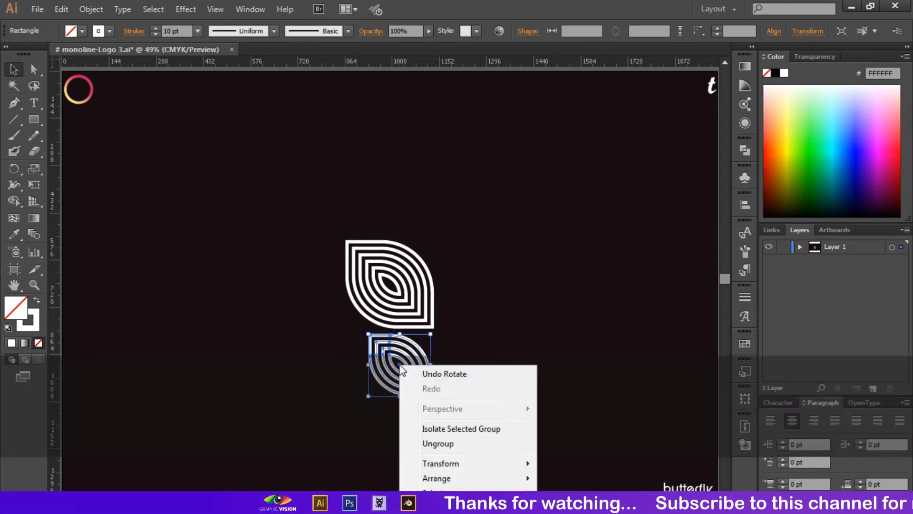
mouse_move(455, 468)
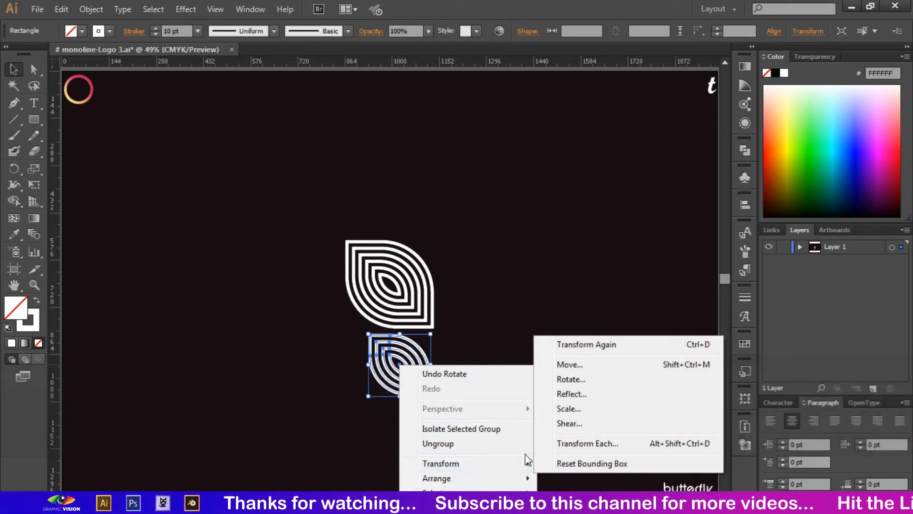
click(588, 398)
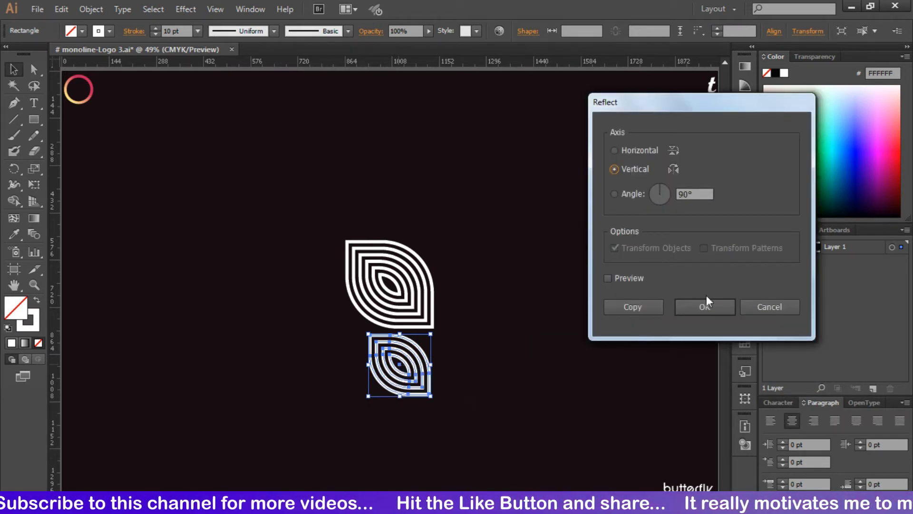
click(712, 307)
click(554, 332)
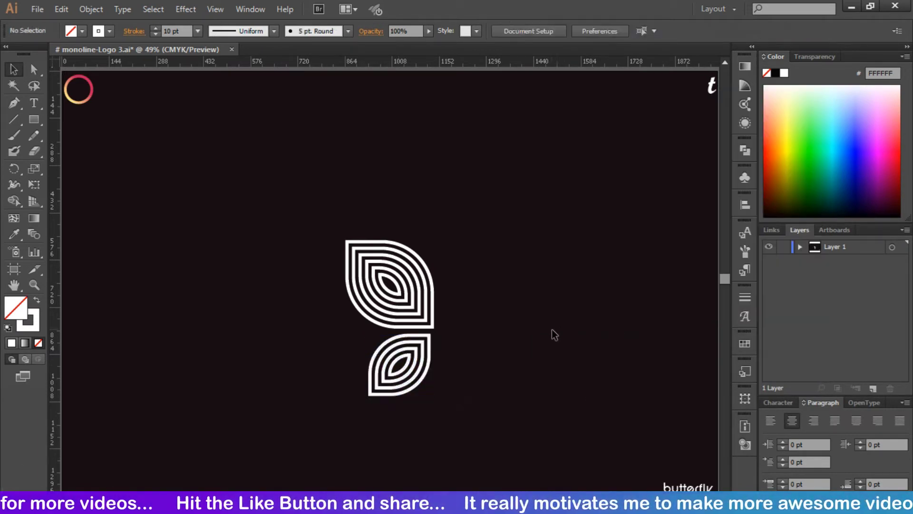
drag(409, 370, 412, 363)
Inspect the leaf joint, then copy the two-leaf wing straight across to the right.
click(517, 375)
key(ctrl+equal)
key(ctrl+equal)
key(ctrl+equal)
key(ctrl+equal)
scroll(518, 374, down, 5)
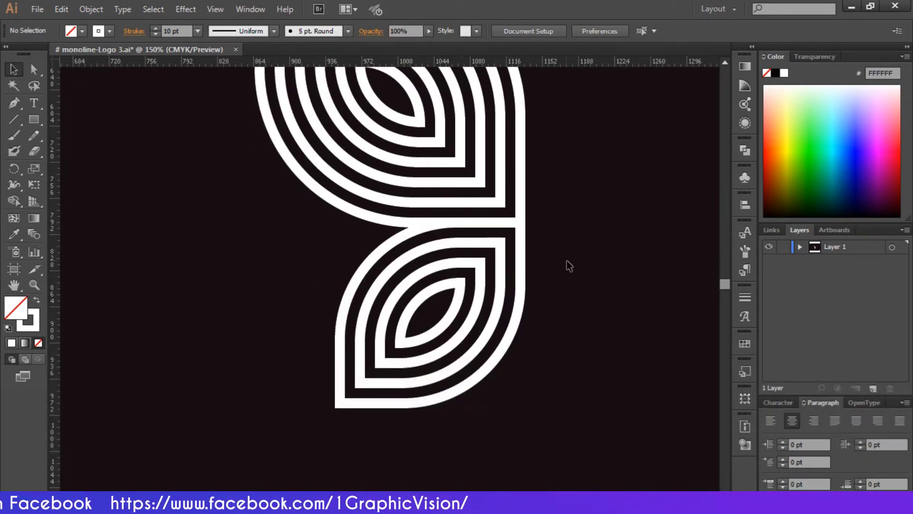
key(ctrl+minus)
key(ctrl+minus)
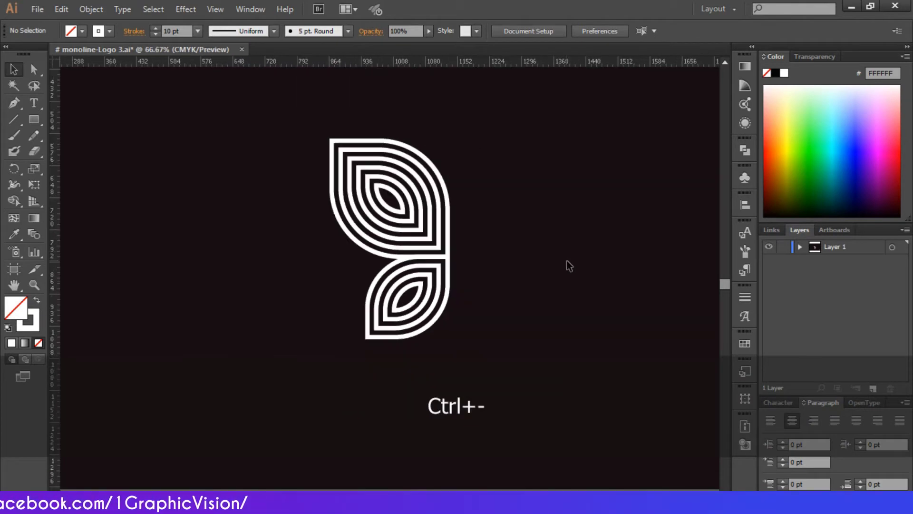
scroll(548, 263, up, 2)
scroll(495, 261, right, 3)
drag(406, 236, 300, 419)
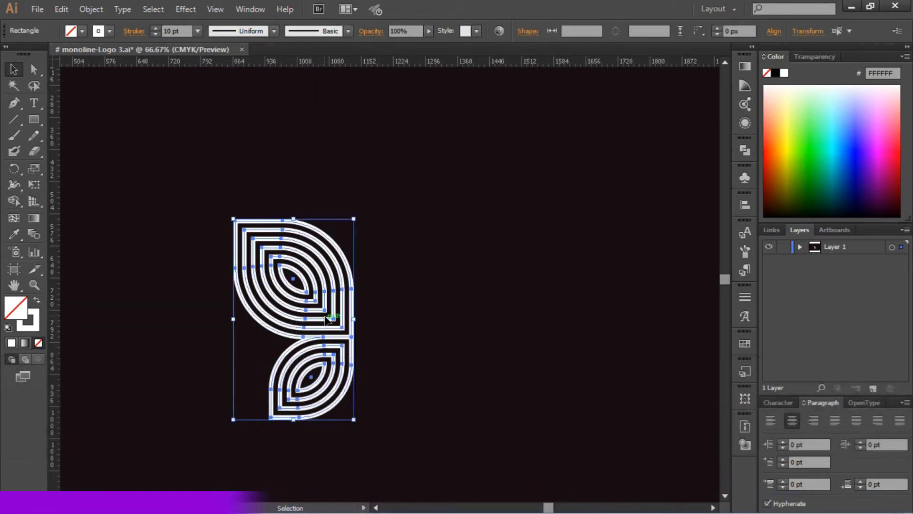
drag(324, 312, 495, 323)
Group the copied wing and reflect it across the vertical axis.
right_click(496, 321)
click(523, 381)
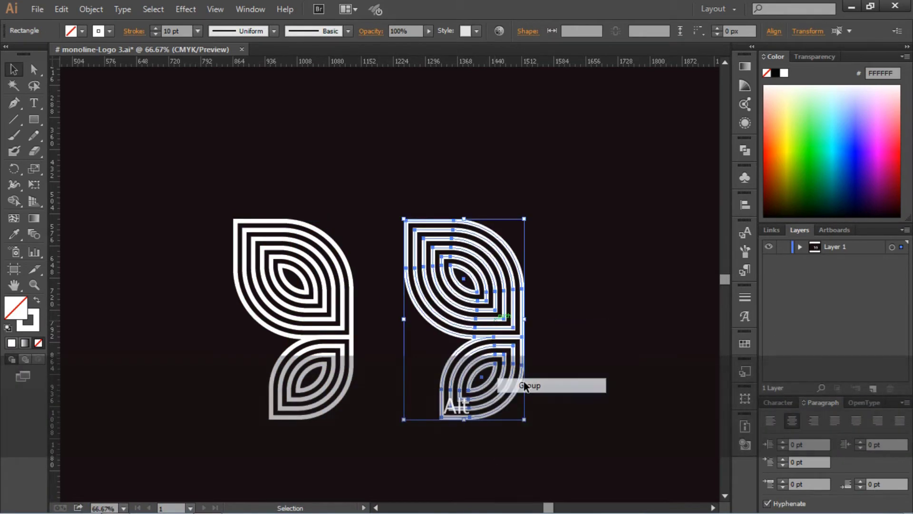
right_click(444, 319)
mouse_move(492, 418)
click(621, 349)
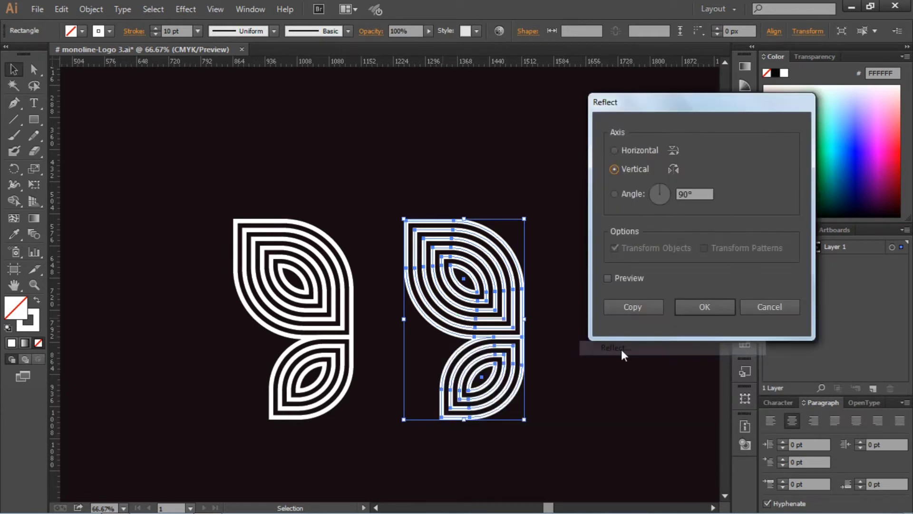
click(724, 306)
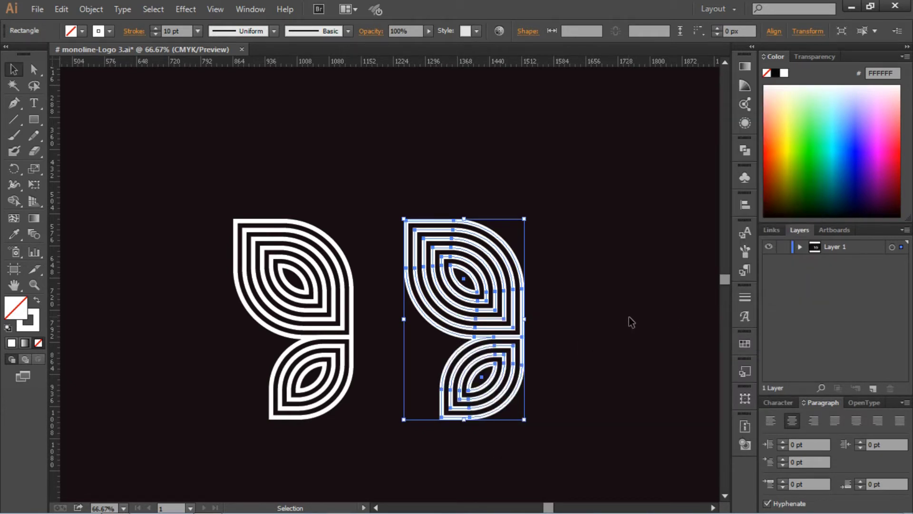
Group the left wing's paths and select the mirrored right wing.
drag(346, 189, 297, 407)
right_click(341, 346)
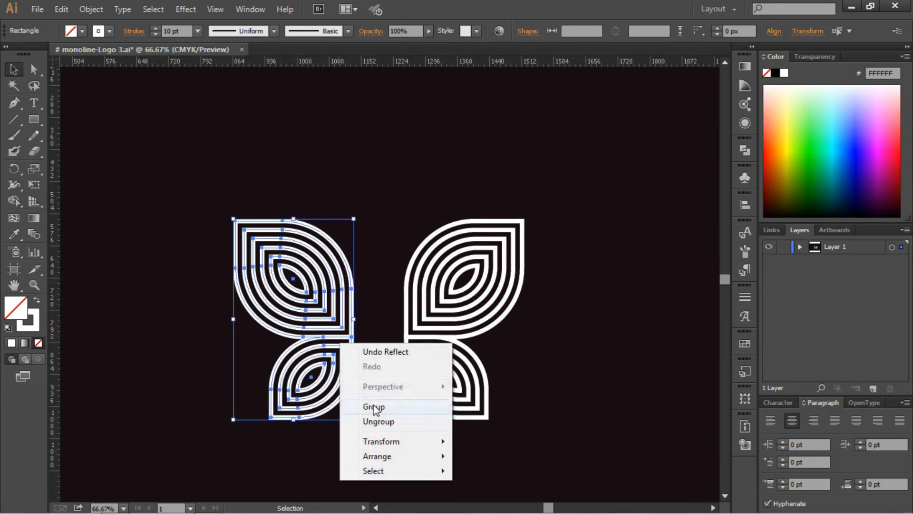
click(374, 310)
drag(479, 449, 428, 414)
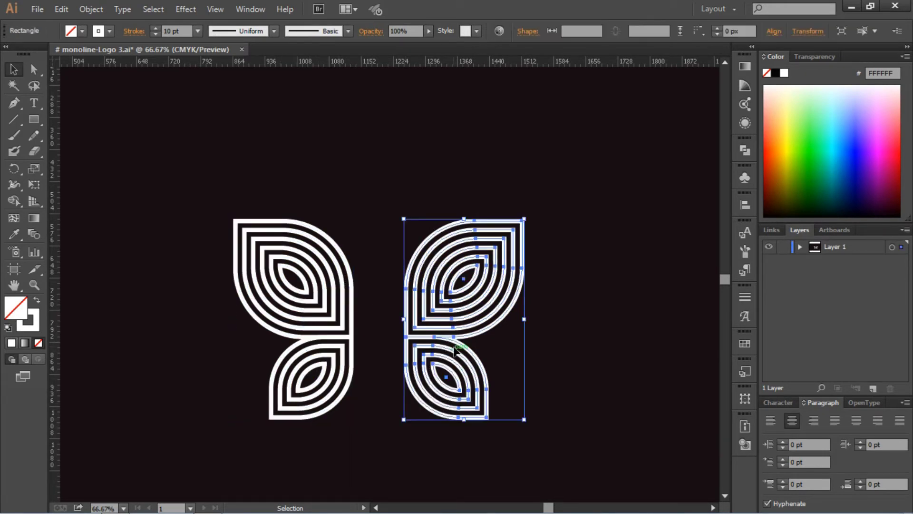
Slide the mirrored right wing left toward the left wing and nudge it into place.
drag(453, 341, 403, 352)
key(Right)
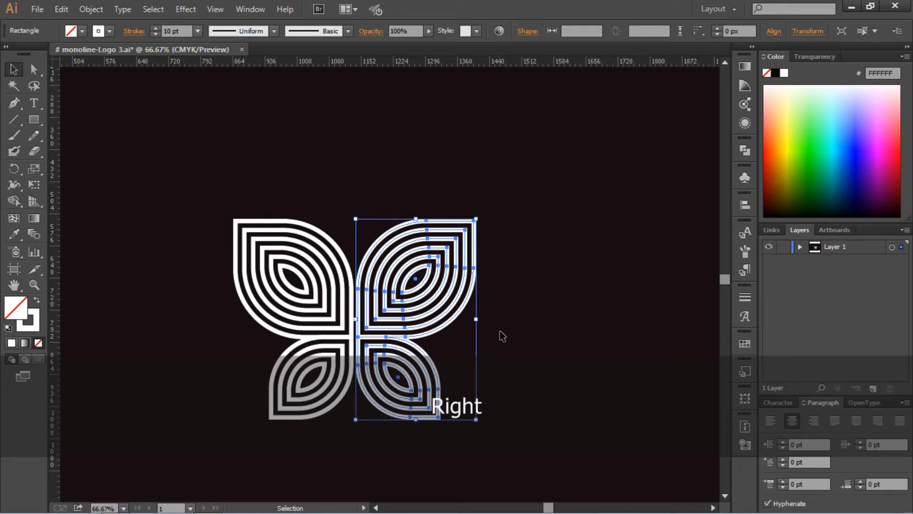
click(517, 305)
drag(367, 204, 463, 419)
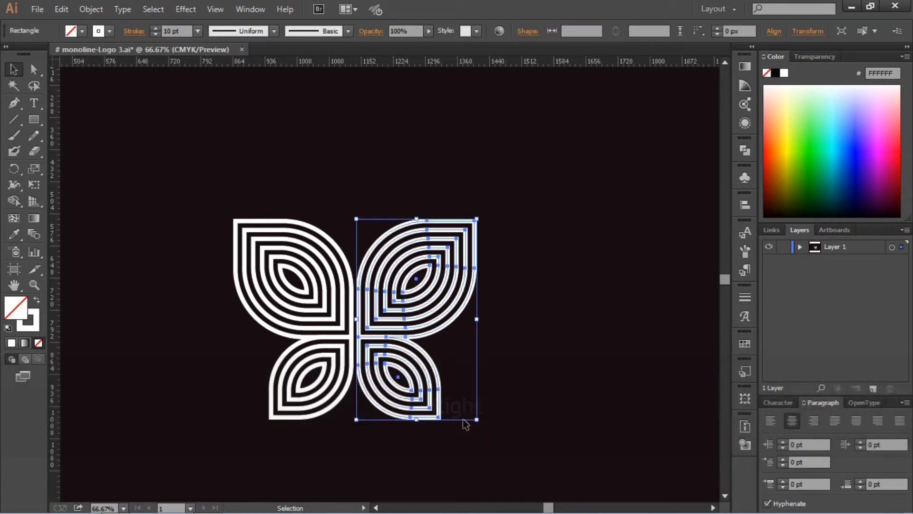
click(513, 345)
Zoom in on the join and nudge the right half until the wings just touch.
key(ctrl+equal)
key(ctrl+equal)
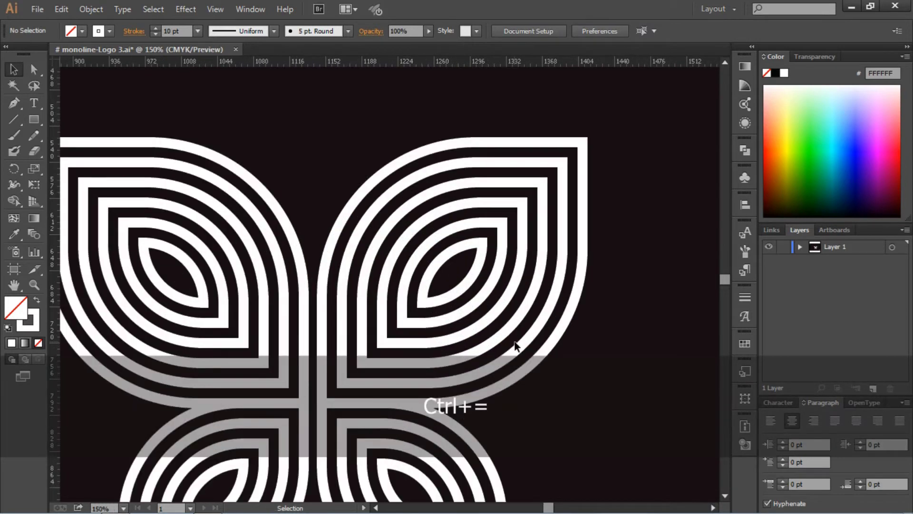
drag(331, 121, 410, 245)
key(Right)
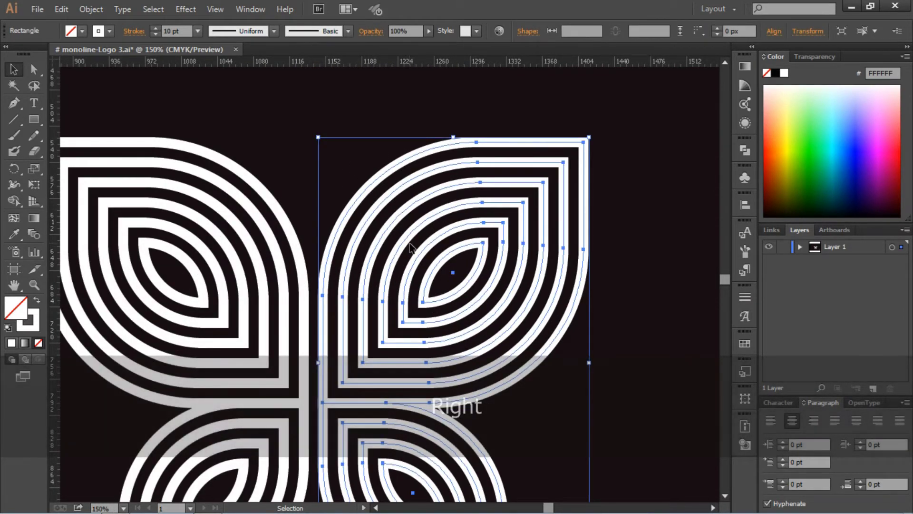
click(255, 105)
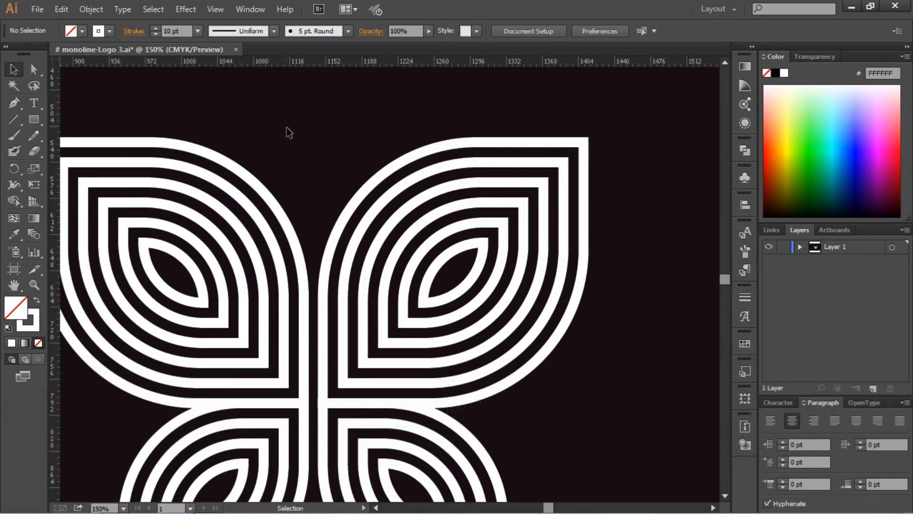
drag(344, 193, 395, 248)
key(Right)
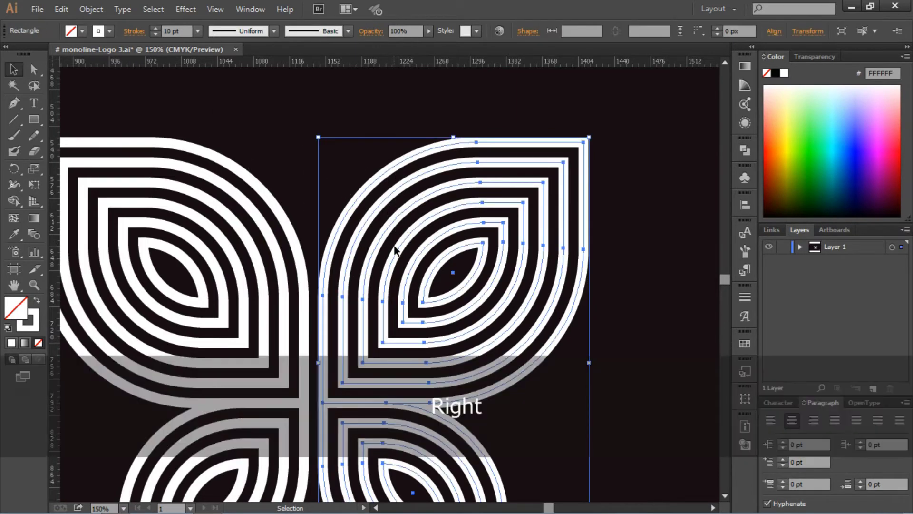
click(298, 153)
key(ctrl)
key(ctrl+0)
drag(364, 201, 493, 372)
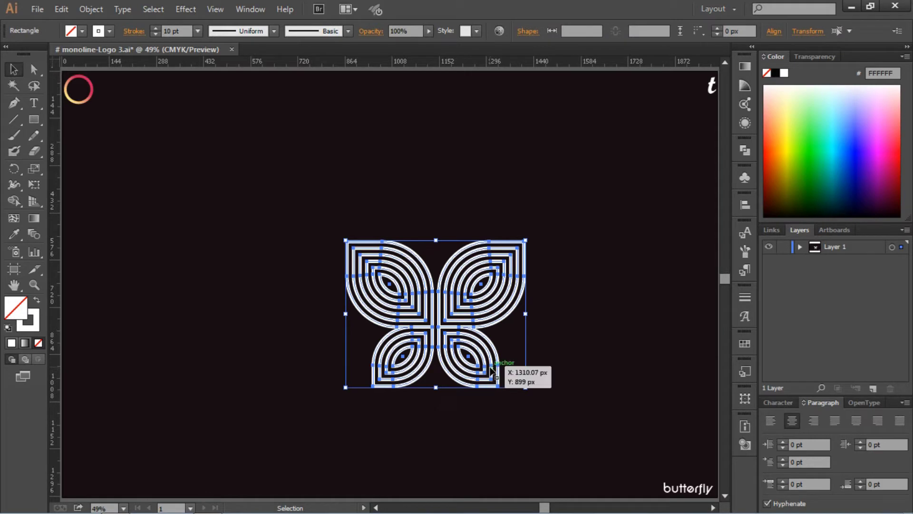
Group the complete butterfly and align it to the artboard's horizontal and vertical centre.
right_click(493, 371)
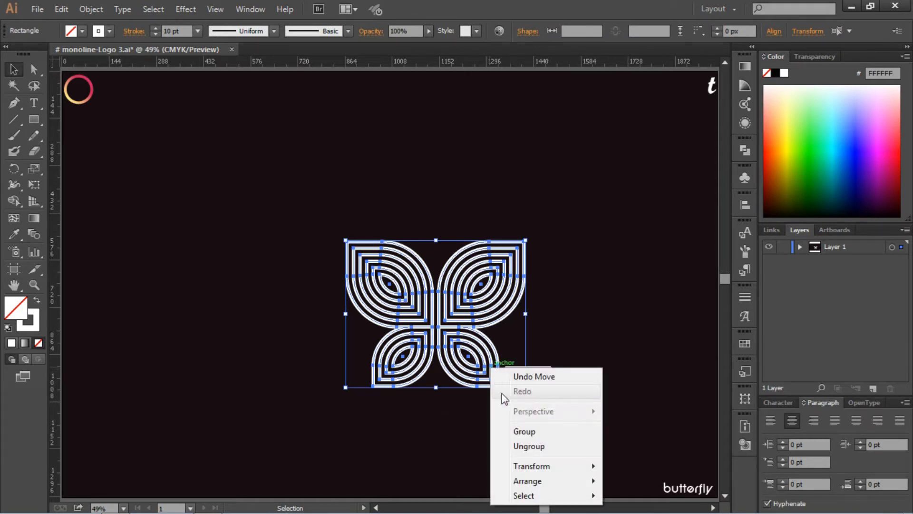
click(520, 431)
click(737, 205)
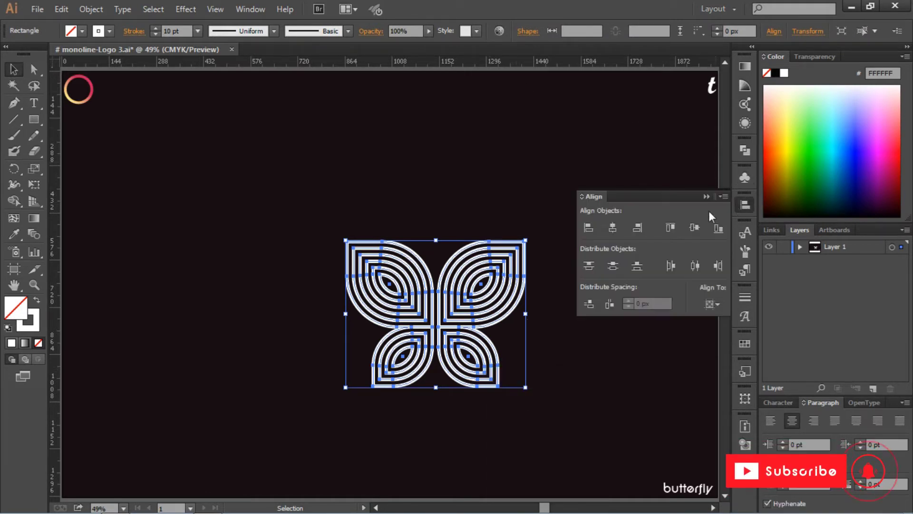
click(694, 228)
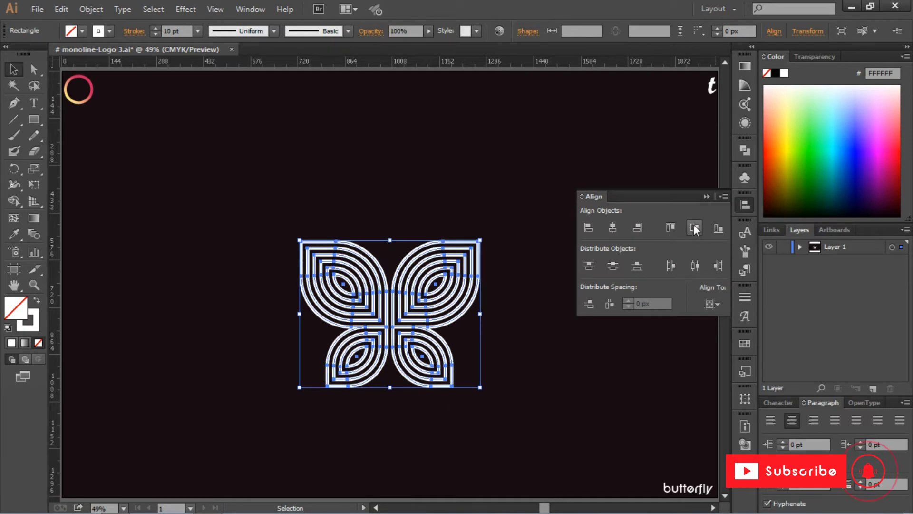
click(706, 195)
click(616, 234)
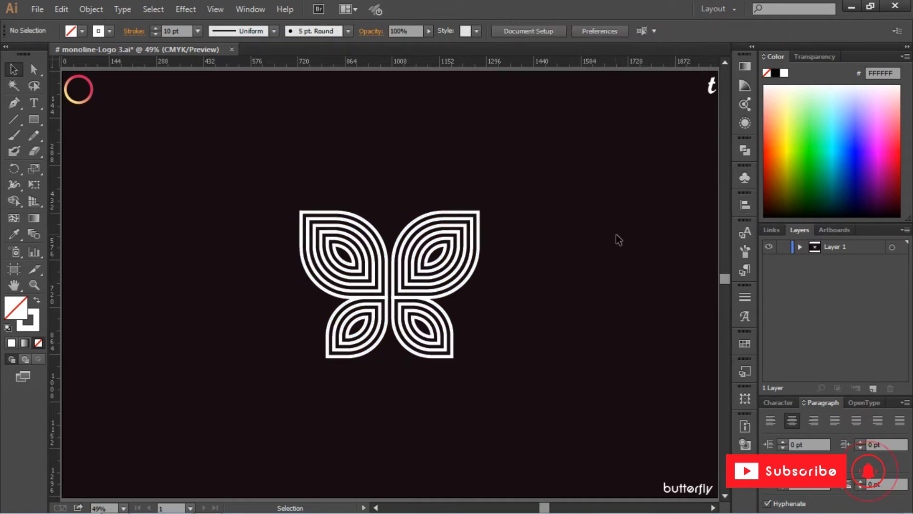
key(ctrl)
key(ctrl+equal)
key(ctrl+equal)
key(ctrl+equal)
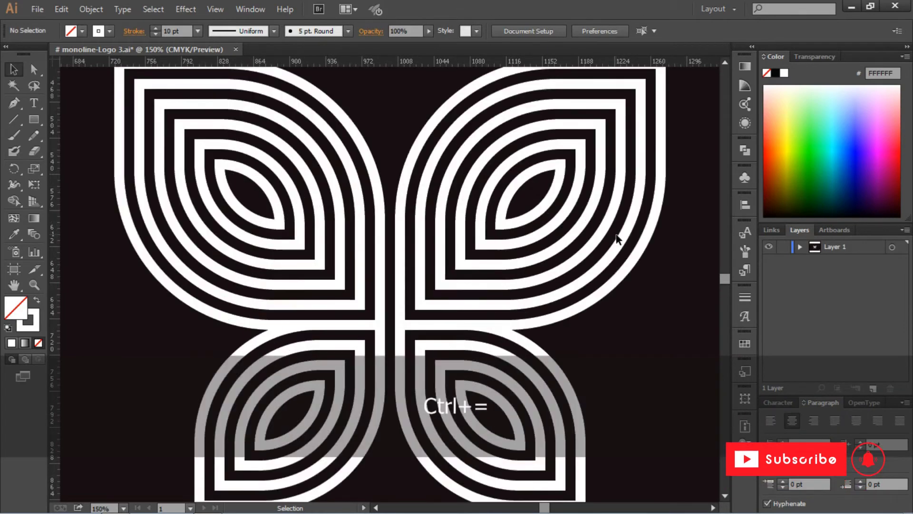
scroll(585, 245, up, 3)
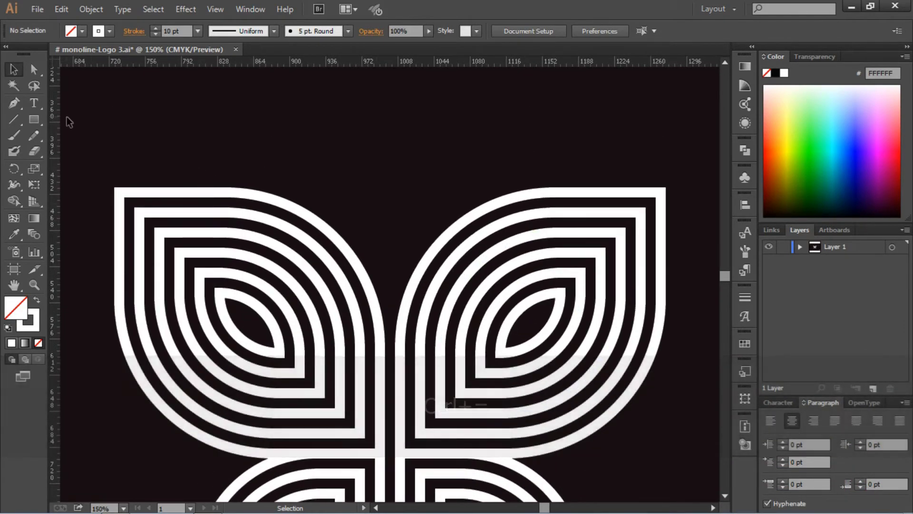
Draw a straight-segment antenna path rising from the wing joint with a hooked top.
click(16, 104)
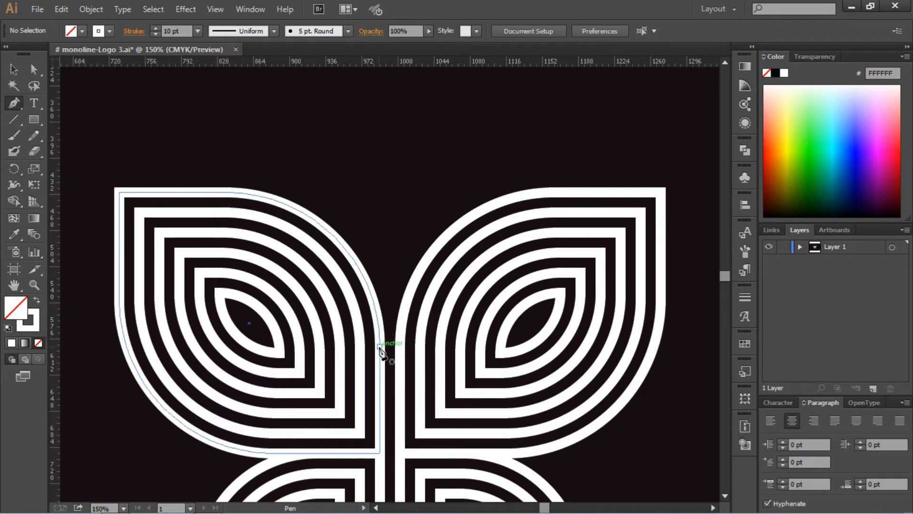
click(380, 353)
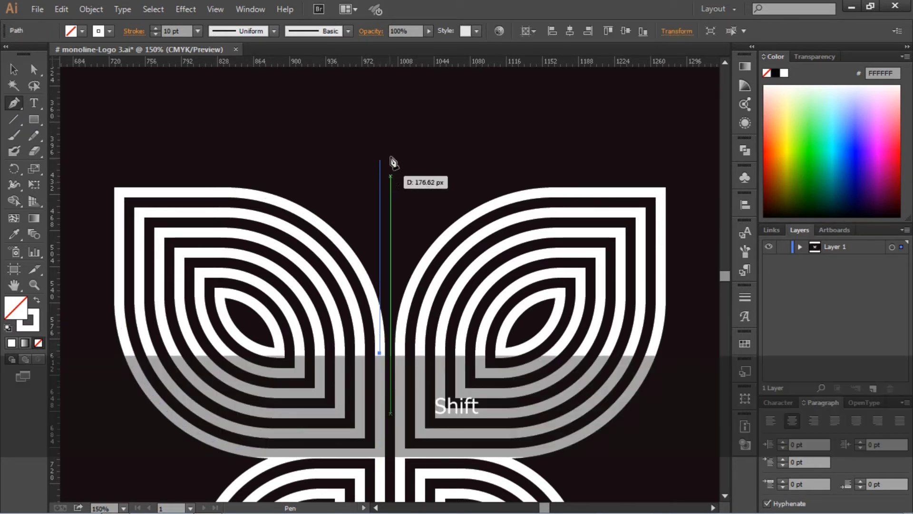
click(380, 114)
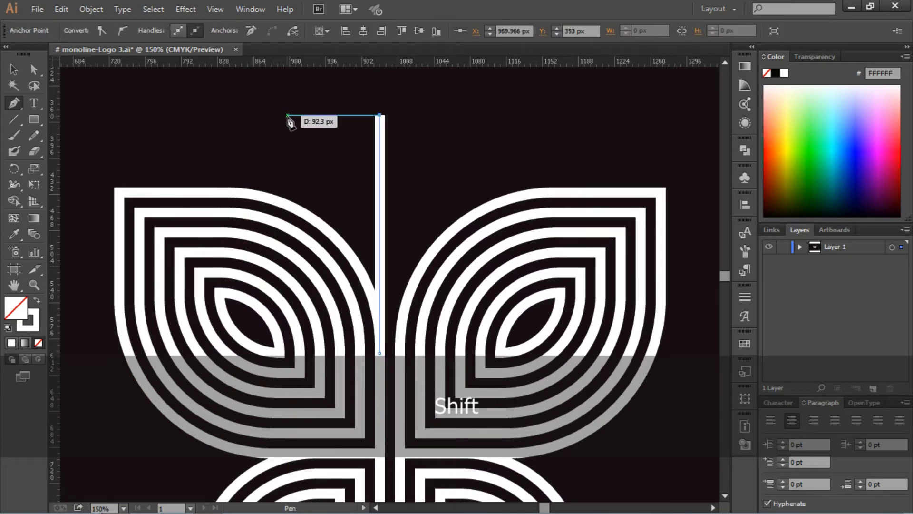
click(288, 114)
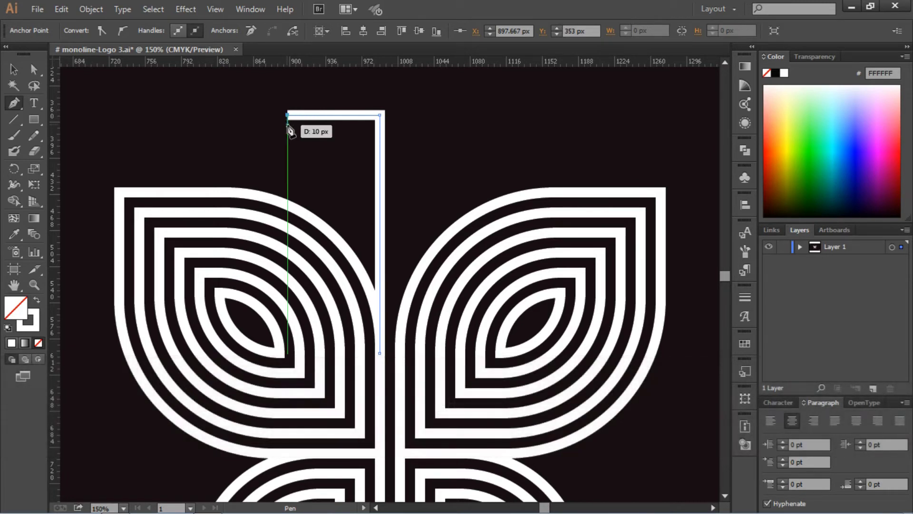
key(shift)
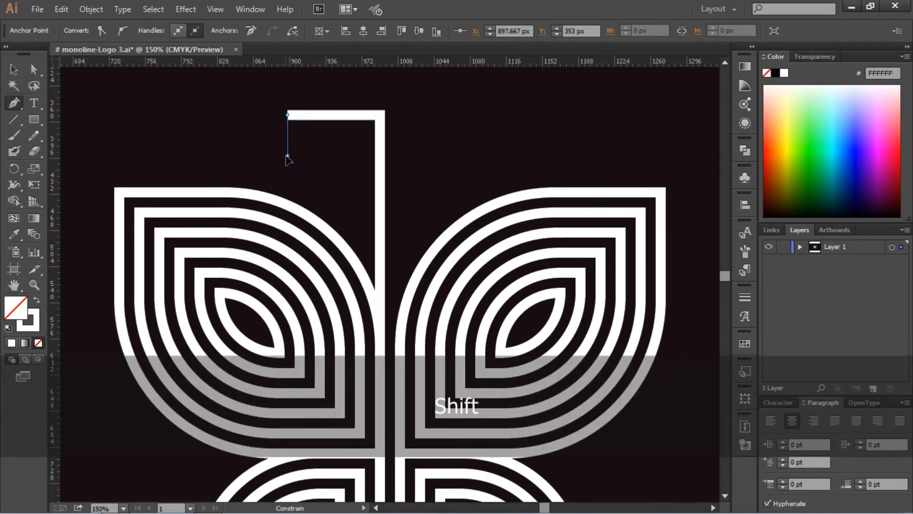
click(287, 155)
click(319, 155)
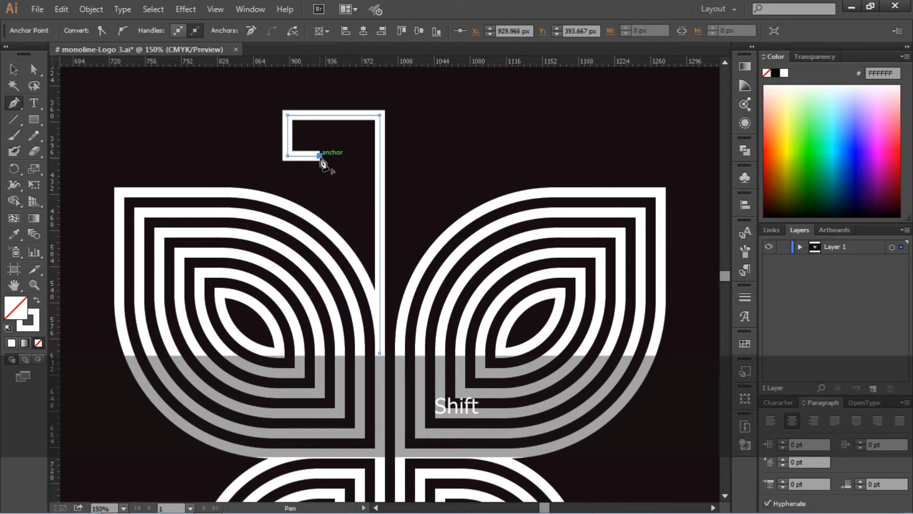
key(0)
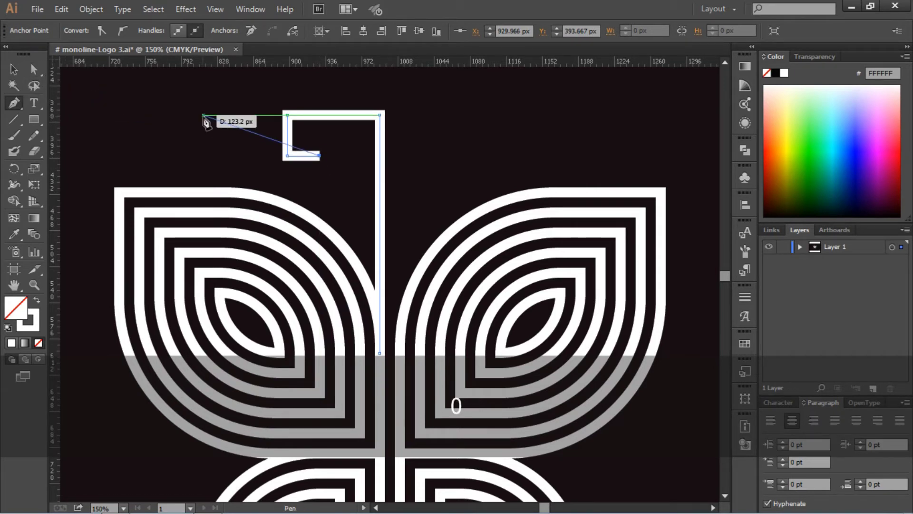
key(p)
Round the antenna's hook and top-right corners into smooth curves.
click(34, 71)
click(296, 138)
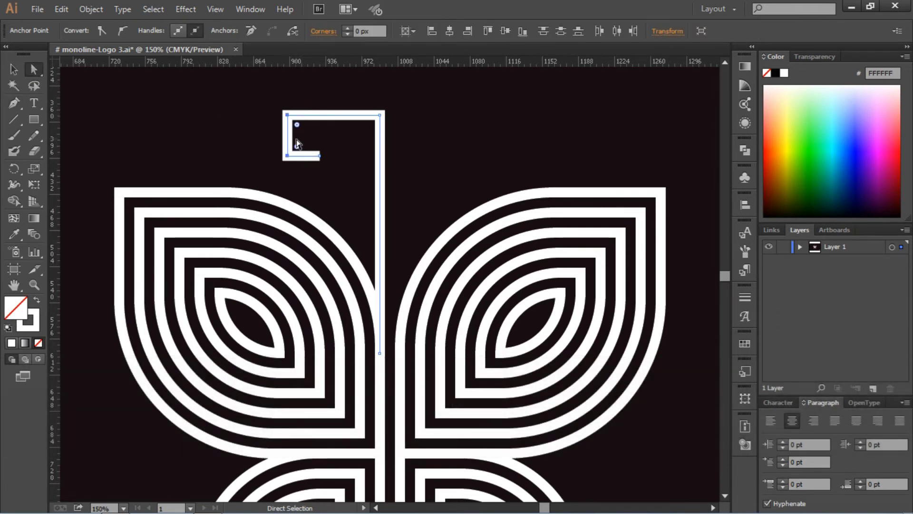
mouse_move(309, 176)
mouse_down()
mouse_move(328, 160)
mouse_move(300, 166)
mouse_up()
drag(296, 124, 333, 159)
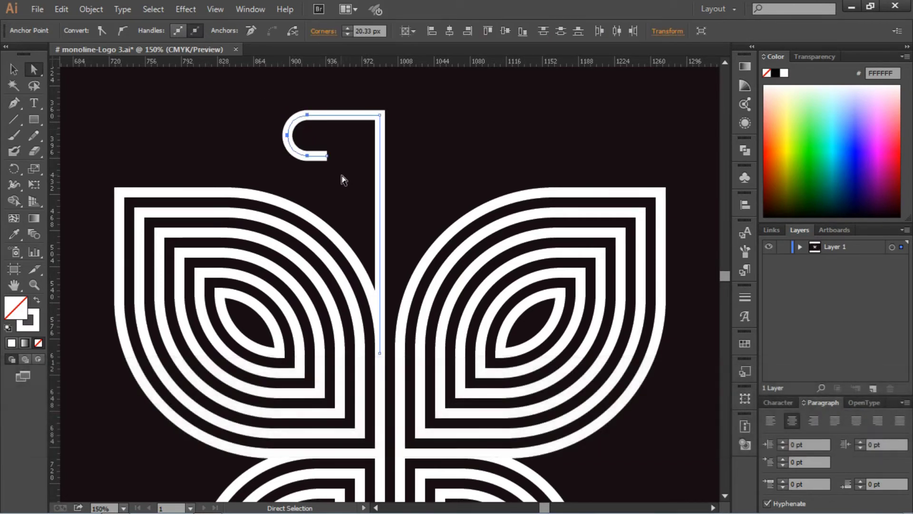
click(363, 124)
drag(375, 96, 306, 188)
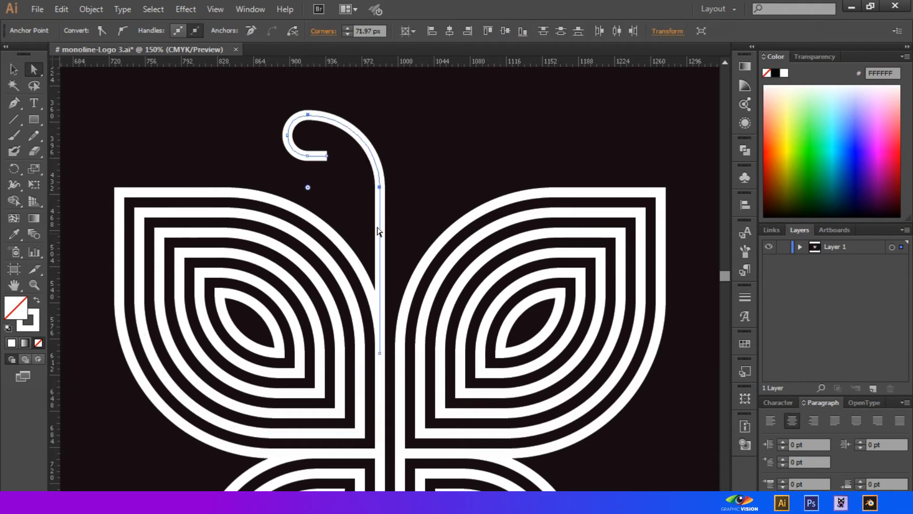
click(406, 202)
click(327, 158)
Delete the curl's end segments so the left antenna becomes a plain arc.
key(Delete)
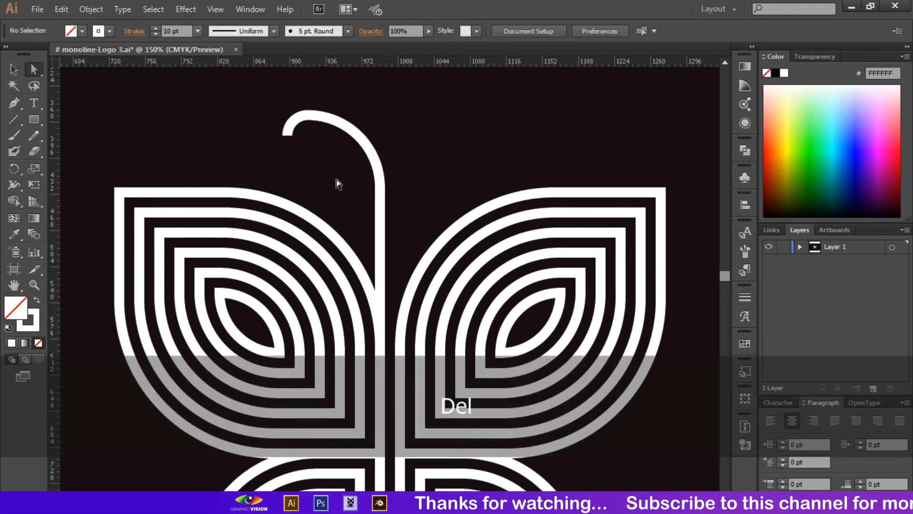
drag(273, 107, 300, 148)
key(Delete)
Paste a copy of the arc, reflect it, and place it as the right antenna.
key(ctrl+c)
key(ctrl+v)
right_click(412, 203)
mouse_move(476, 380)
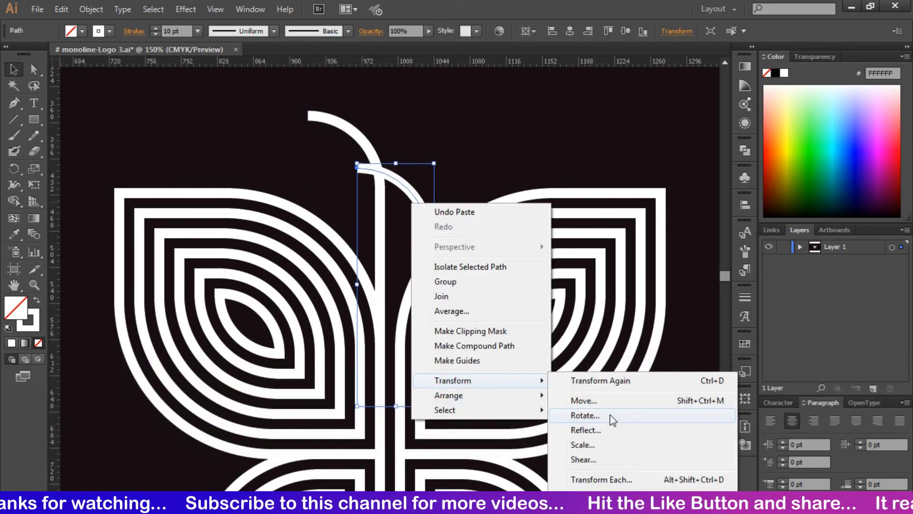
click(586, 430)
key(Return)
drag(383, 195, 436, 170)
click(287, 147)
scroll(287, 148, up, 1)
drag(338, 112, 403, 189)
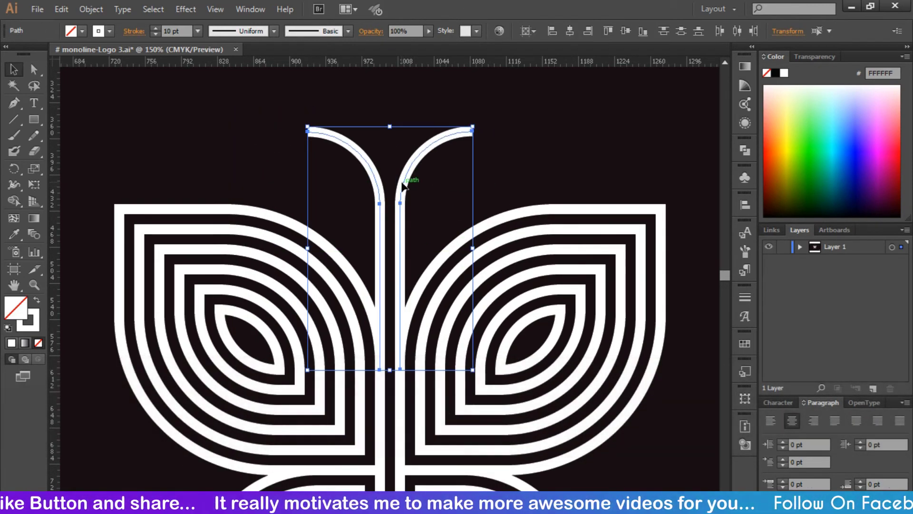
right_click(404, 187)
Group the antennae, then scale the whole butterfly down around its centre to 3.831 pt strokes.
click(433, 247)
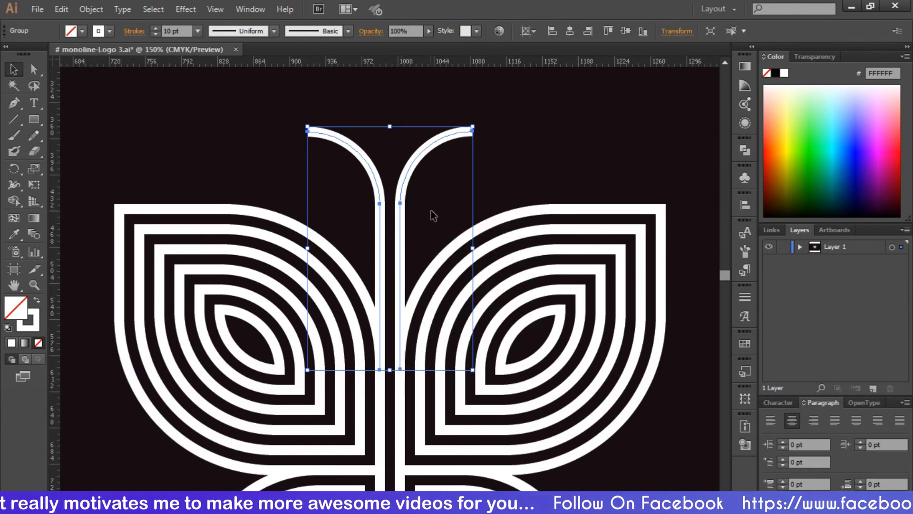
click(432, 210)
key(ctrl+0)
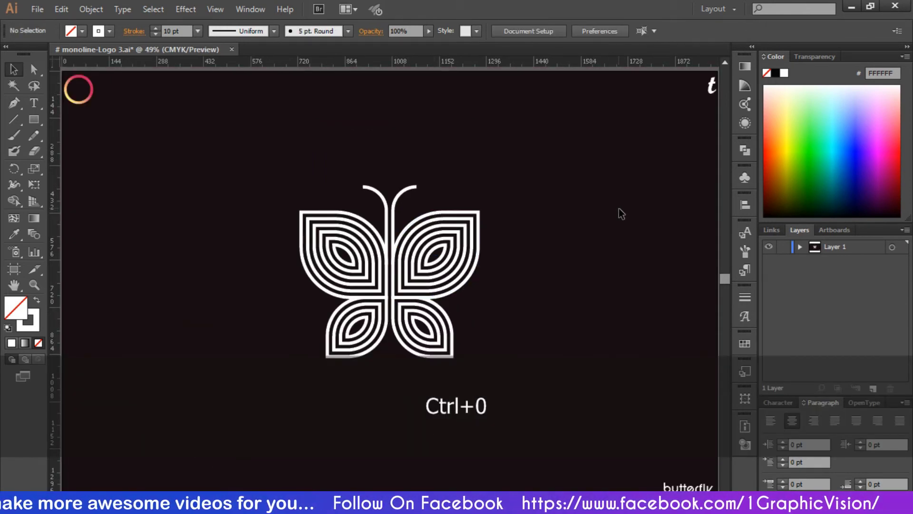
drag(472, 158, 275, 400)
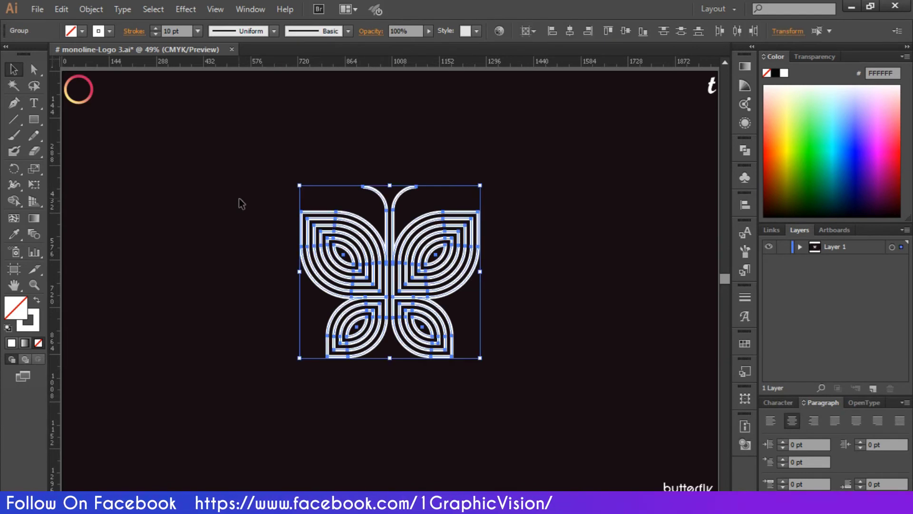
click(134, 32)
click(70, 83)
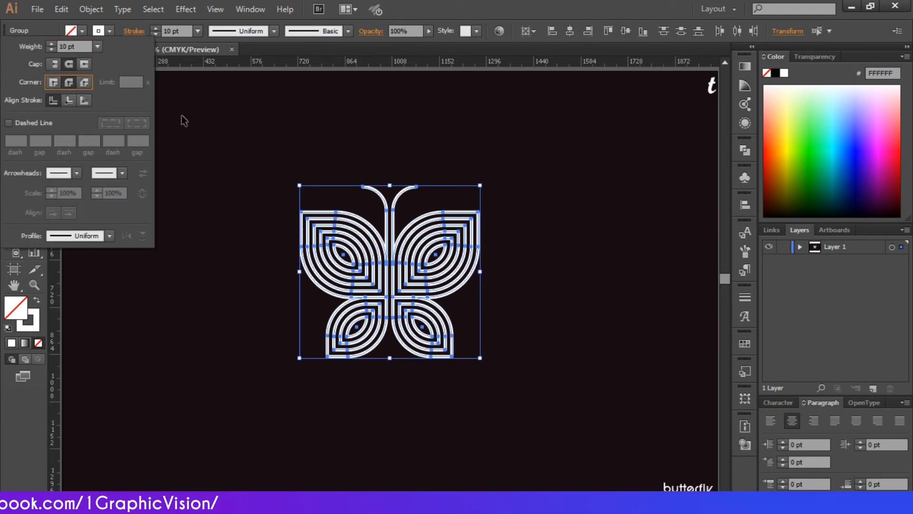
click(265, 128)
drag(284, 166, 502, 404)
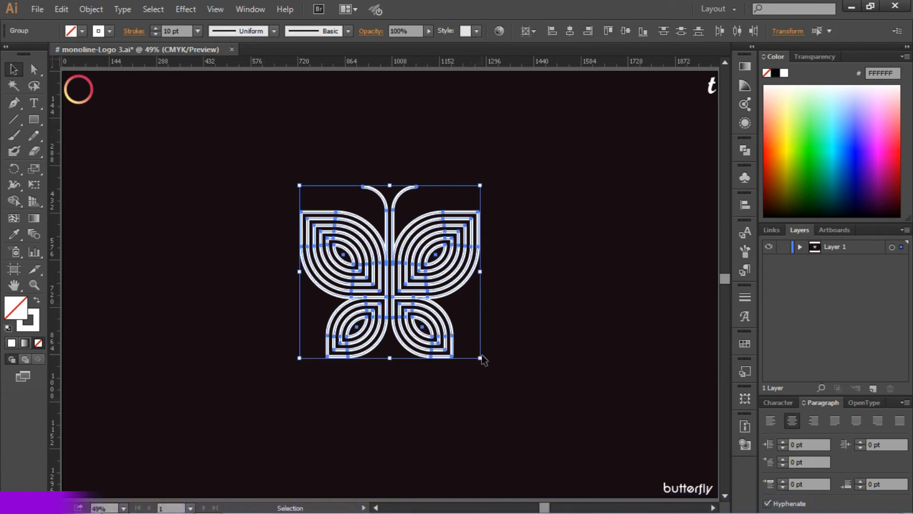
drag(481, 358, 436, 305)
Finish shrinking the butterfly and group all its parts.
drag(471, 342, 472, 313)
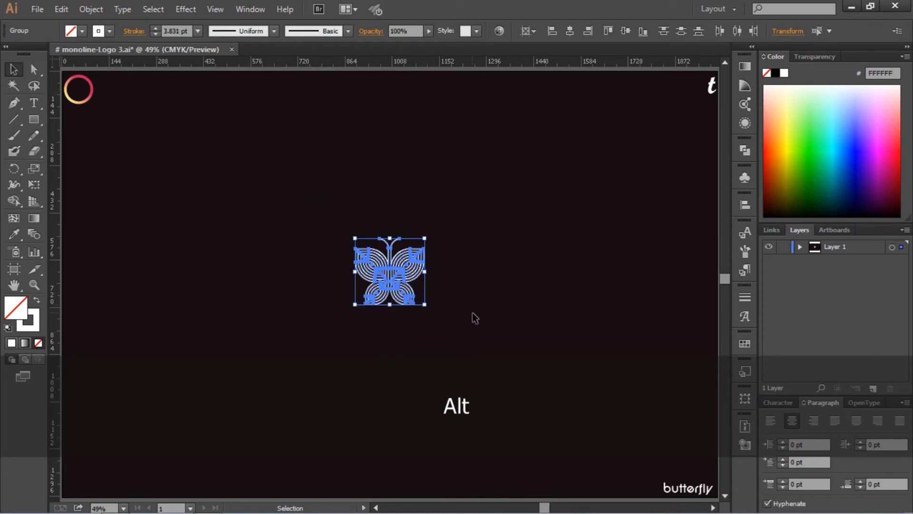
click(472, 312)
drag(303, 201, 437, 323)
right_click(396, 279)
click(425, 342)
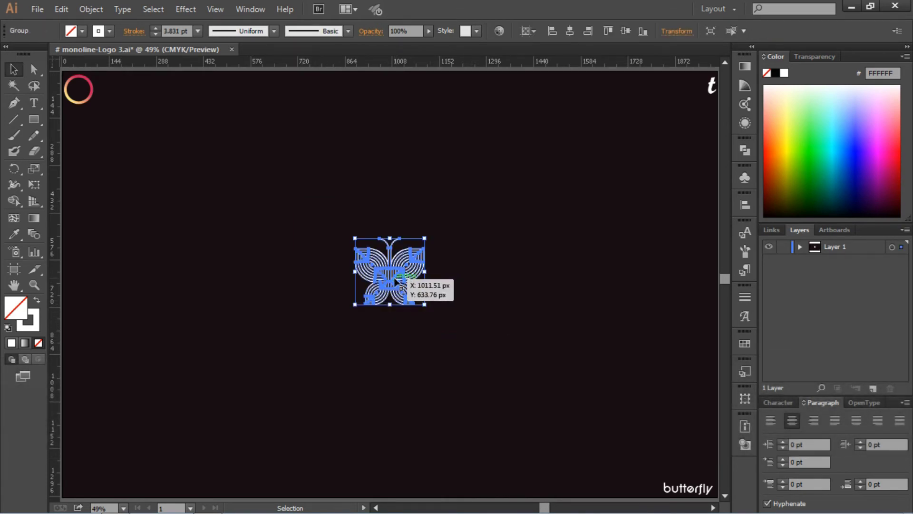
Duplicate the small butterfly to the right and select the left copy.
drag(395, 281, 526, 281)
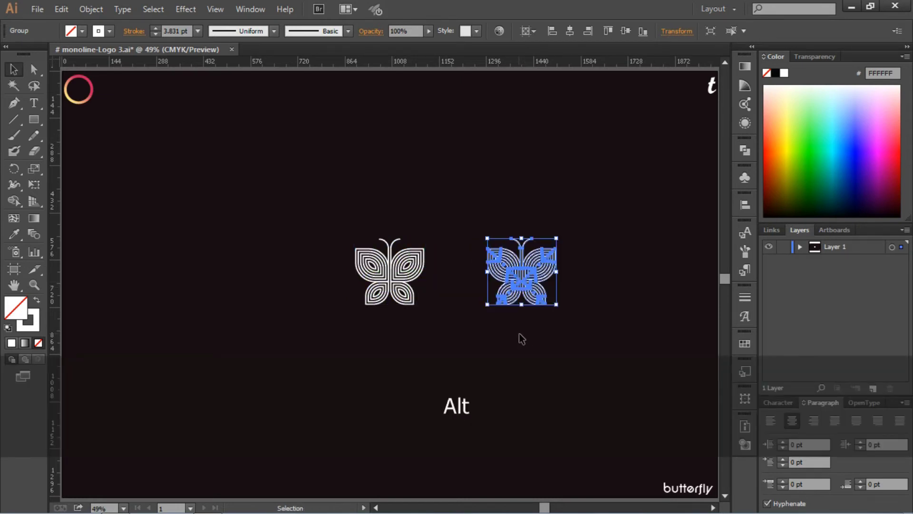
click(520, 336)
drag(357, 238, 419, 322)
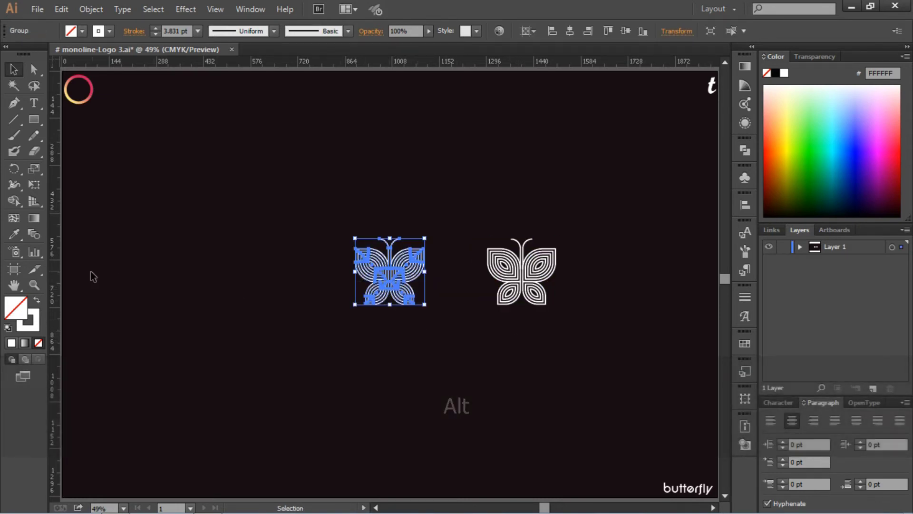
click(17, 237)
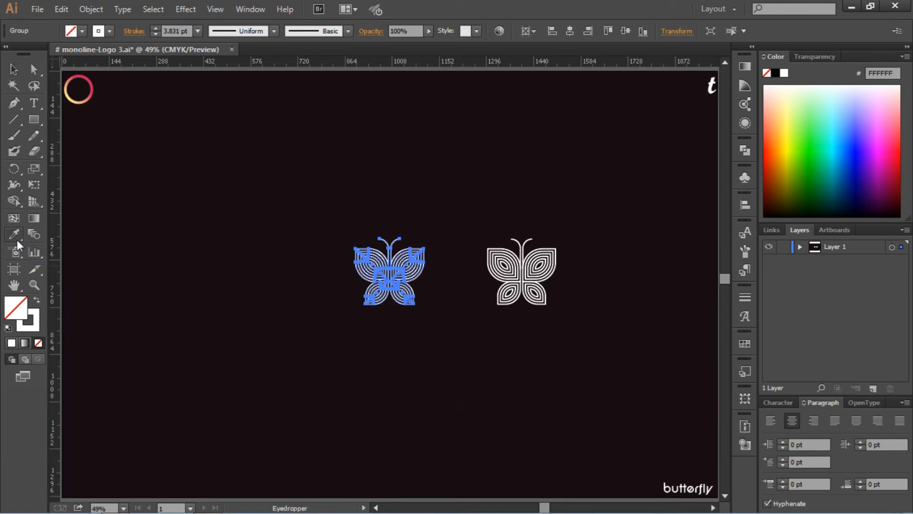
Sample the circle's yellow-to-pink gradient stroke onto the left butterfly and reduce it to 5 pt.
click(86, 99)
click(13, 70)
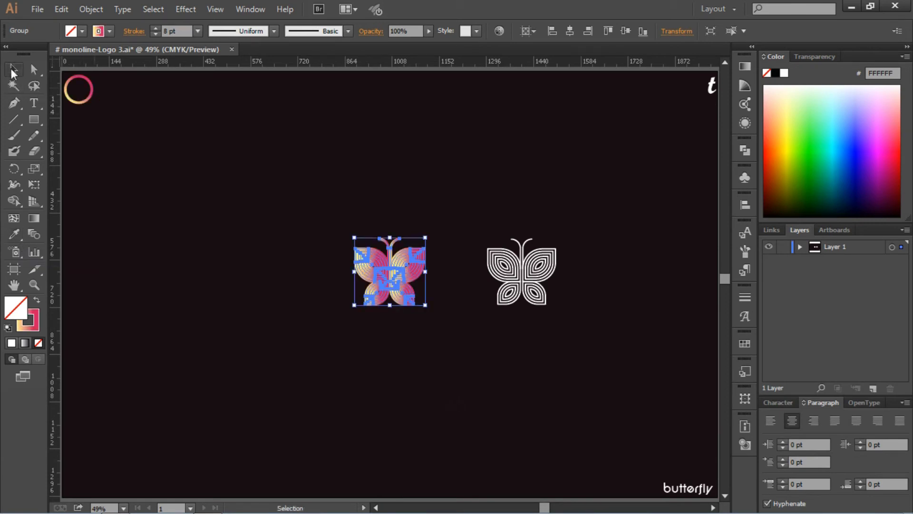
click(176, 32)
key(Down)
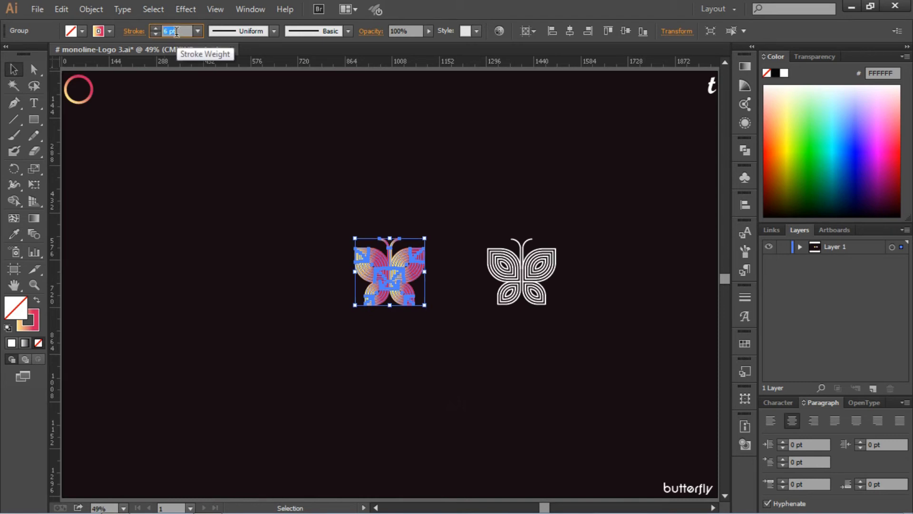
key(Down)
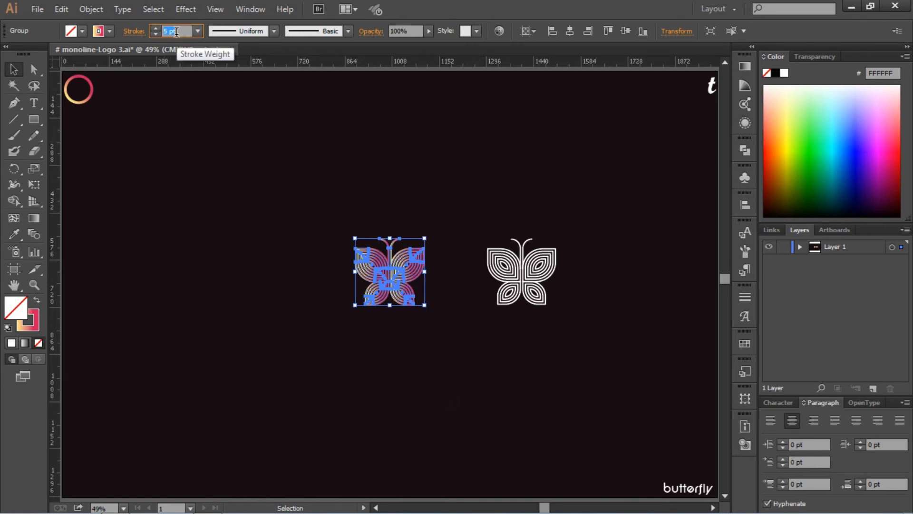
click(256, 157)
drag(283, 165, 437, 342)
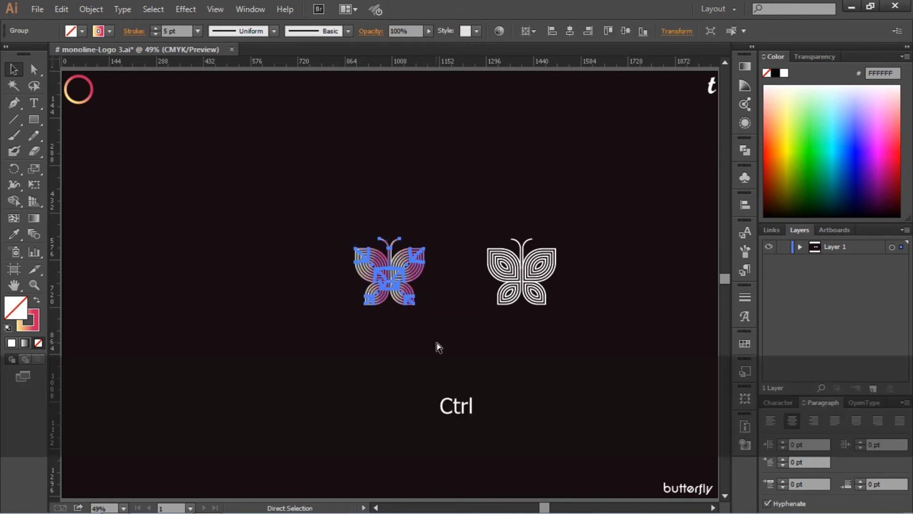
key(ctrl+equal)
key(ctrl+equal)
key(ctrl+equal)
Ungroup the gradient butterfly down to its individual wing paths.
click(232, 228)
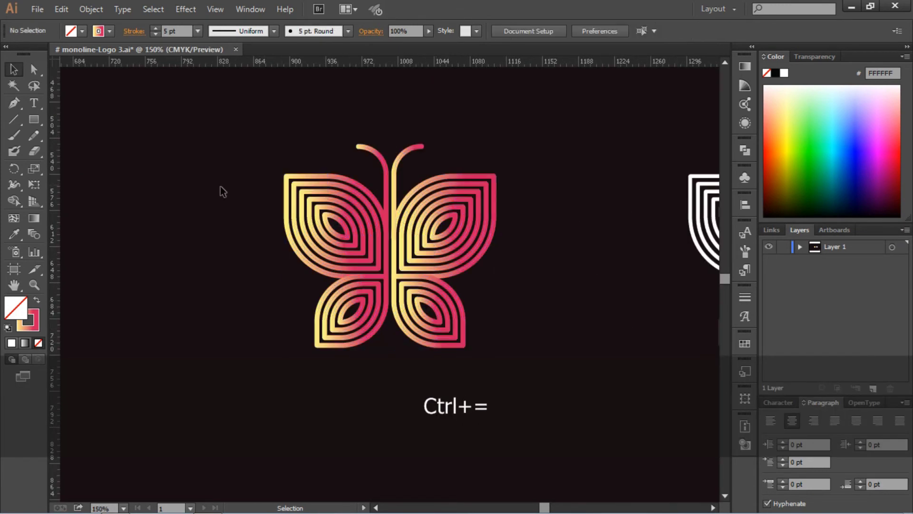
drag(239, 161, 363, 379)
right_click(346, 269)
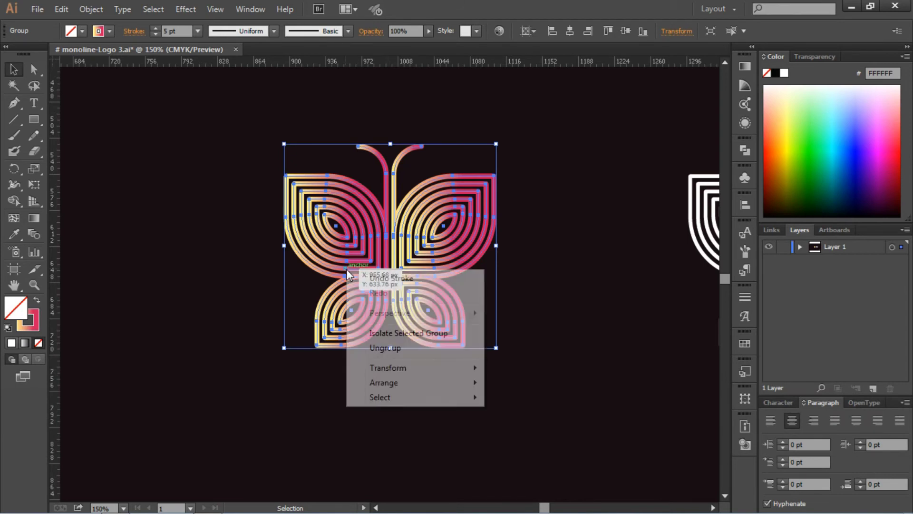
click(423, 349)
click(442, 394)
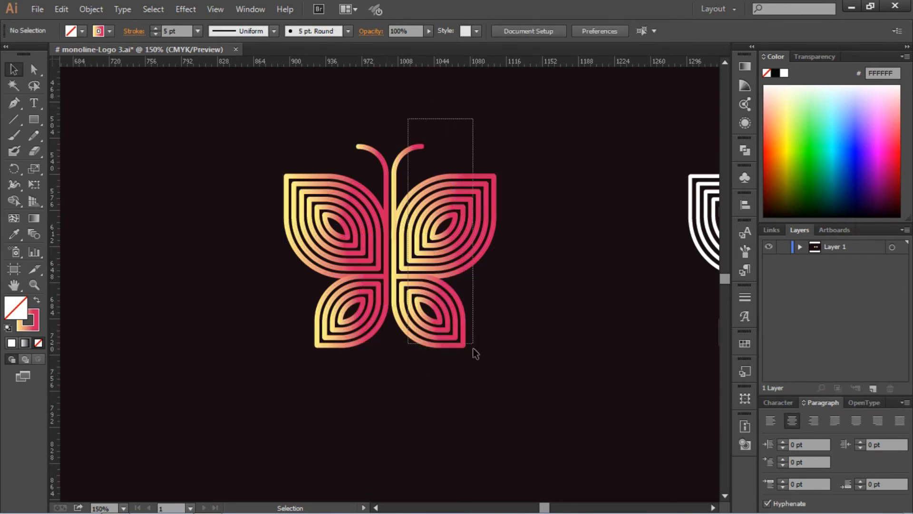
drag(473, 348, 467, 323)
right_click(423, 244)
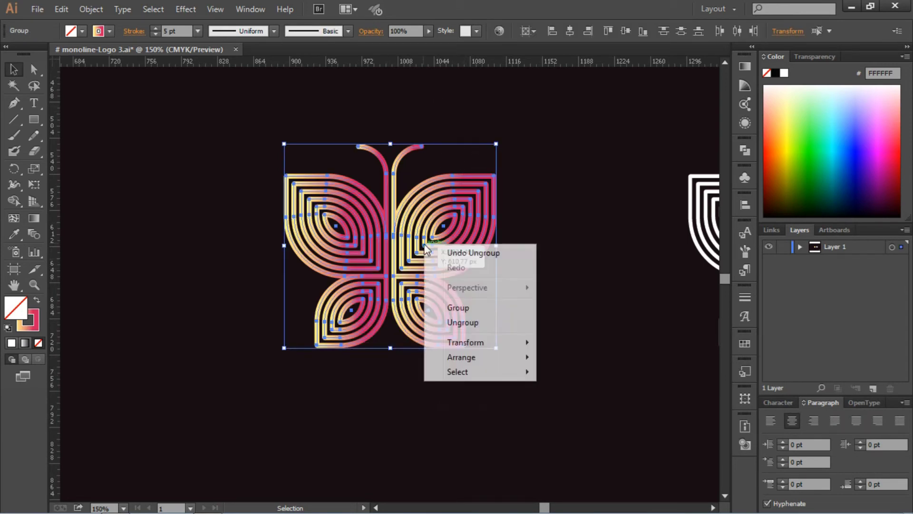
click(459, 320)
click(520, 363)
Select the left wing's strokes and set their gradient angle to -180°.
drag(401, 129, 490, 352)
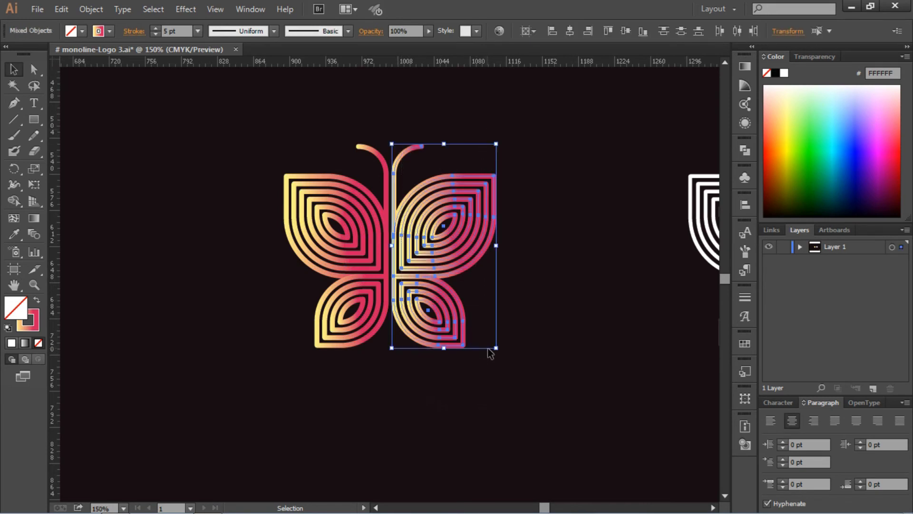
drag(293, 121, 387, 374)
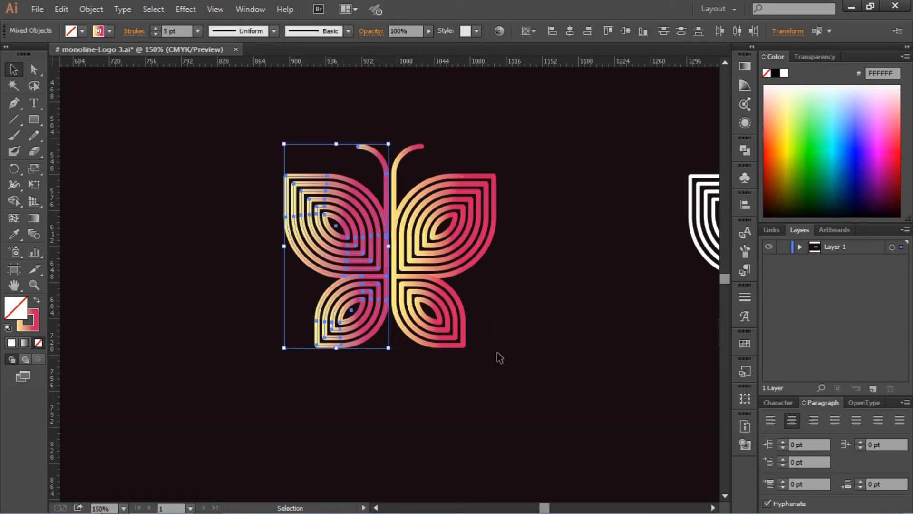
click(745, 85)
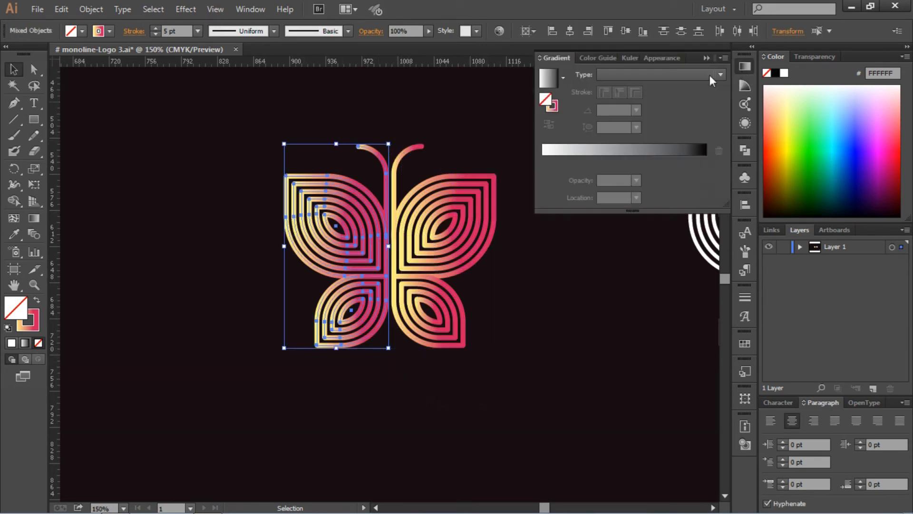
click(552, 106)
click(636, 110)
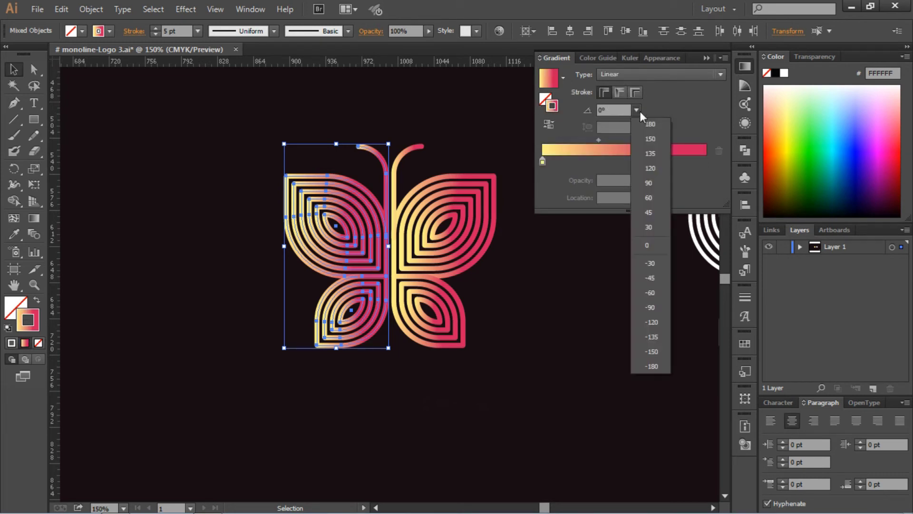
click(651, 183)
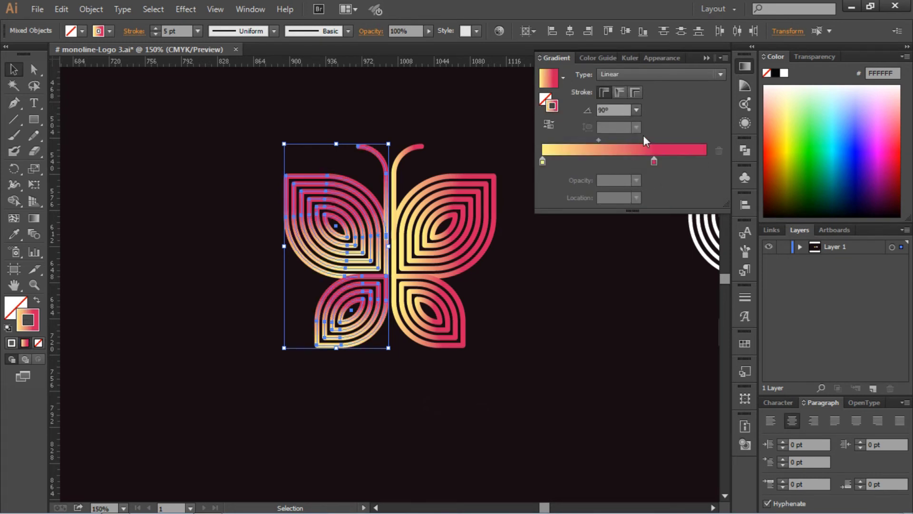
click(636, 110)
click(647, 245)
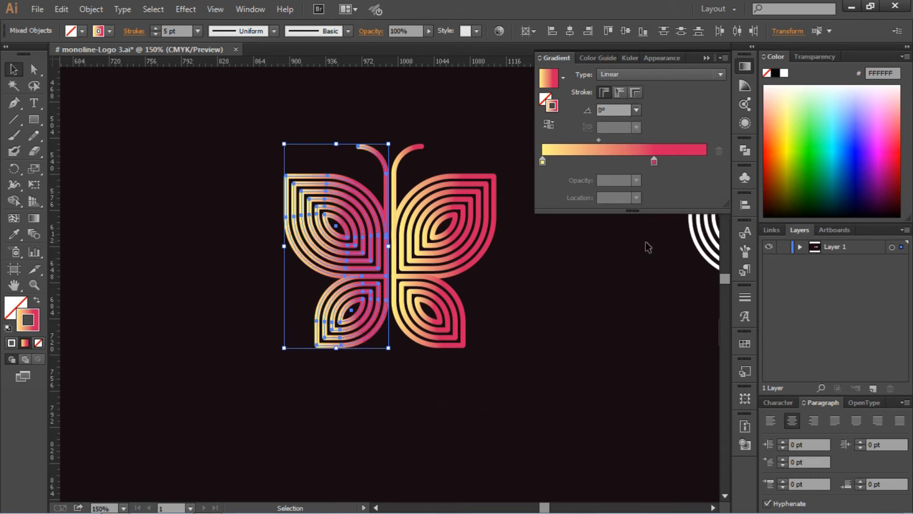
click(636, 111)
click(652, 366)
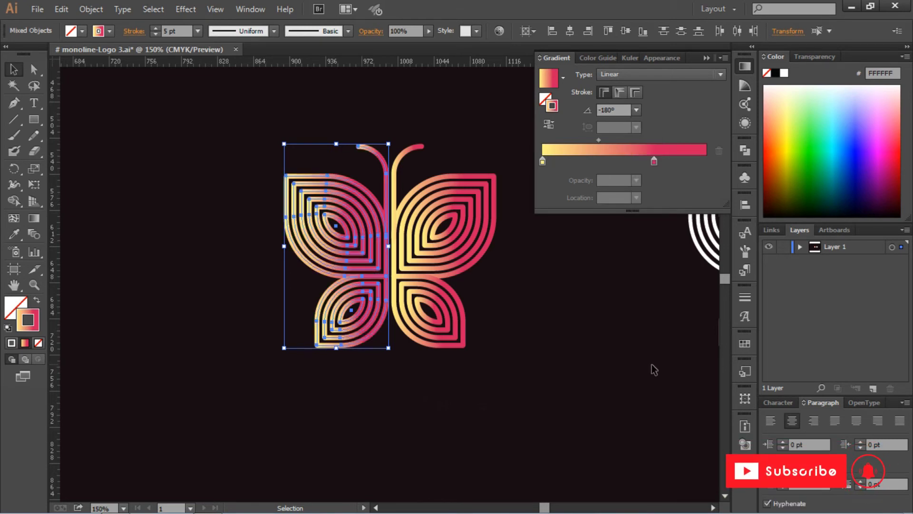
click(564, 326)
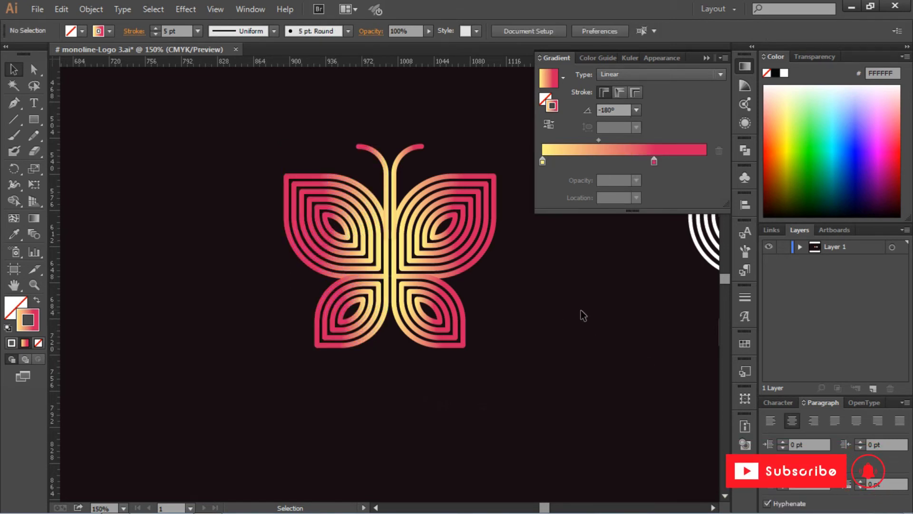
click(706, 58)
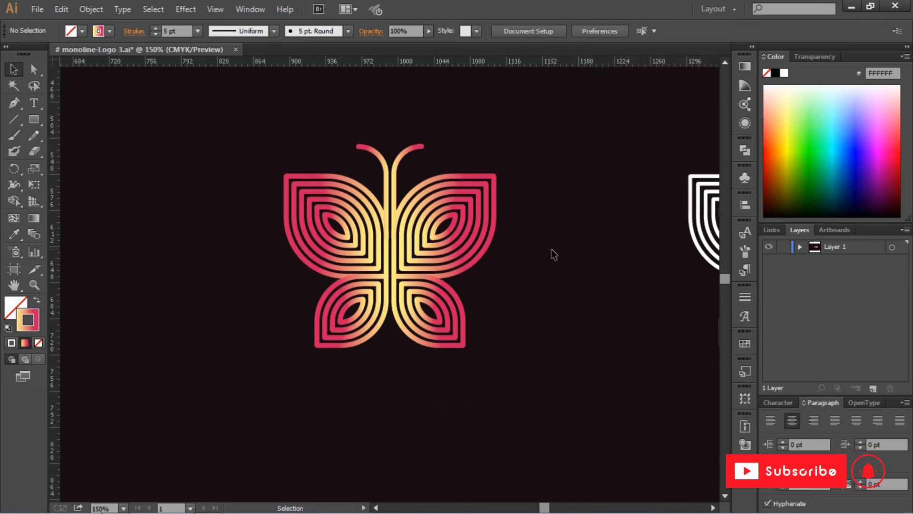
Fit the artboard in view and group the gradient butterfly's paths.
key(ctrl+minus)
key(ctrl+0)
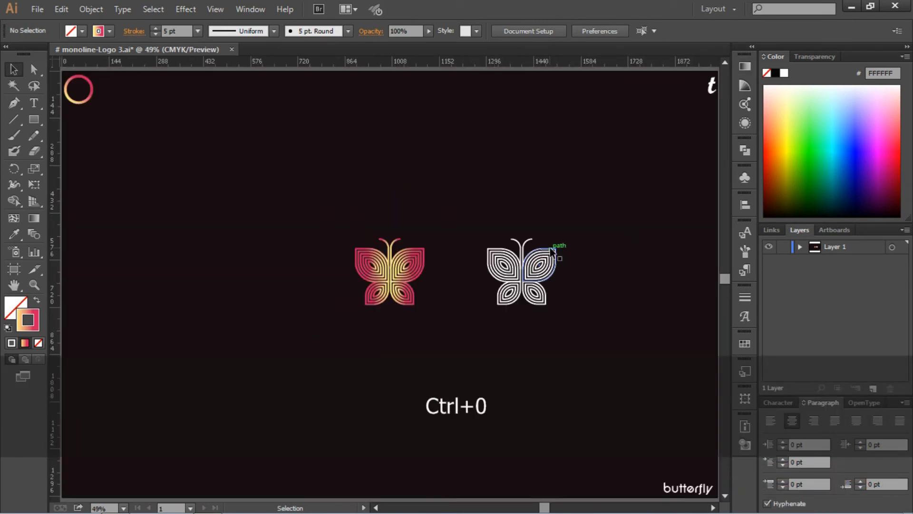
drag(314, 206, 437, 361)
right_click(404, 288)
click(438, 354)
click(450, 349)
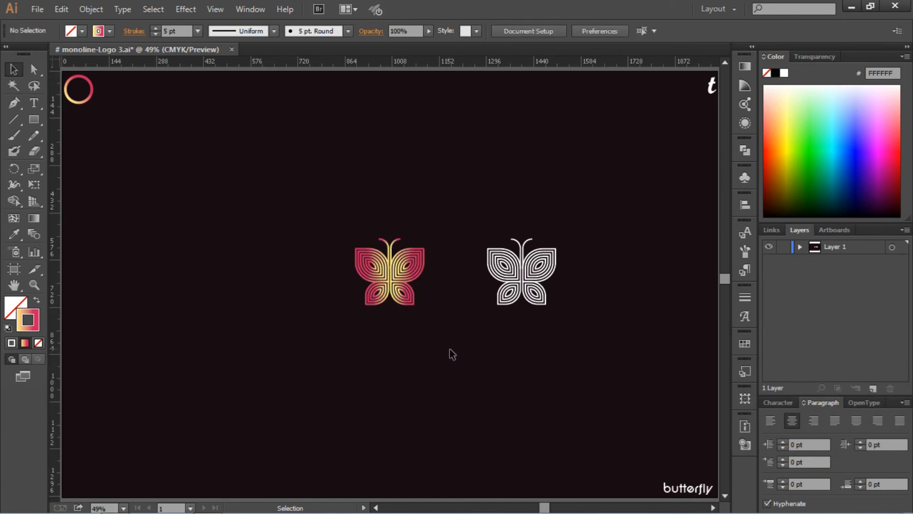
click(397, 279)
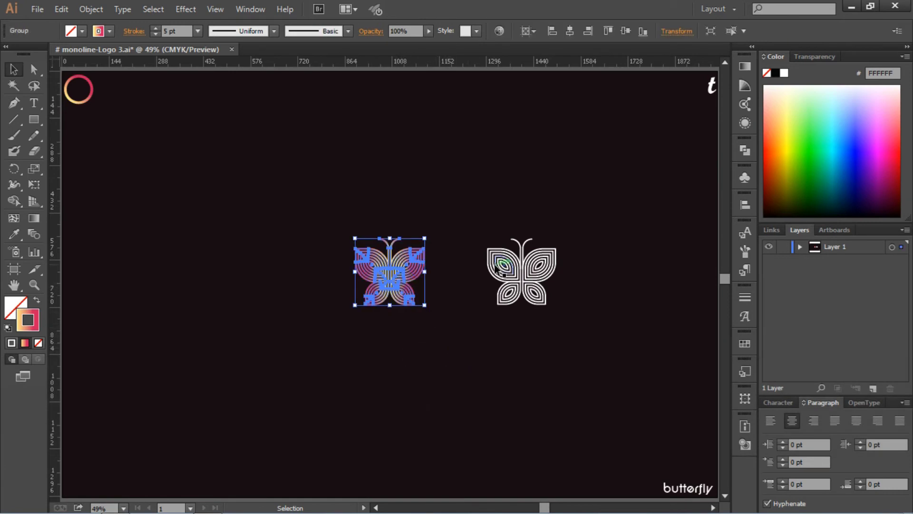
Centre both the gradient and white butterflies vertically on the artboard.
drag(468, 185, 585, 353)
right_click(528, 264)
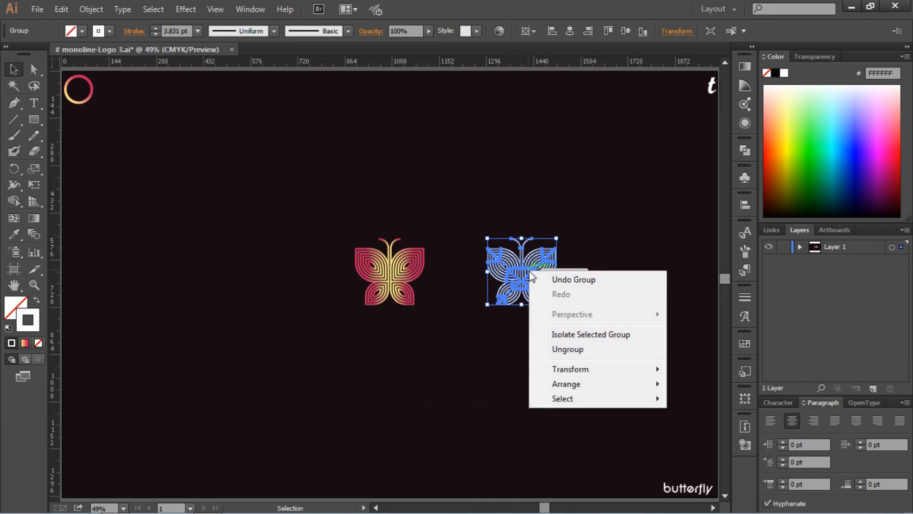
click(461, 198)
drag(392, 208, 449, 310)
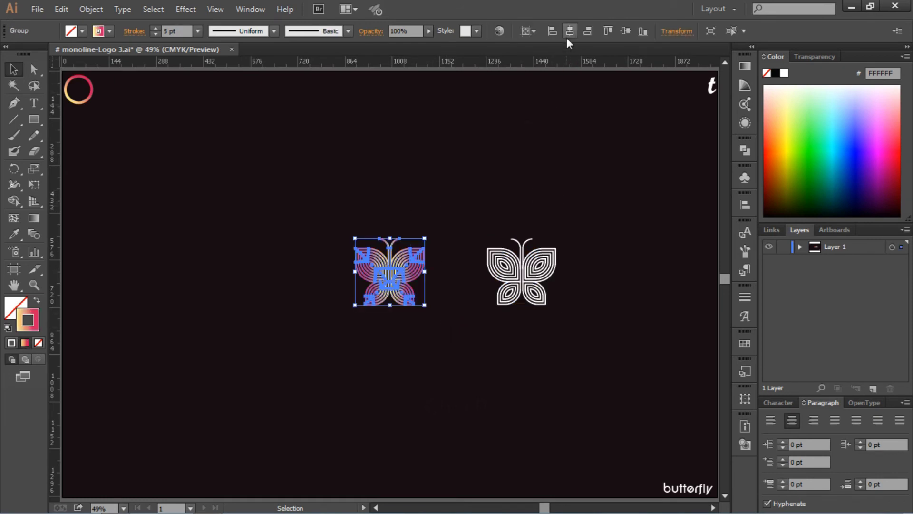
click(628, 31)
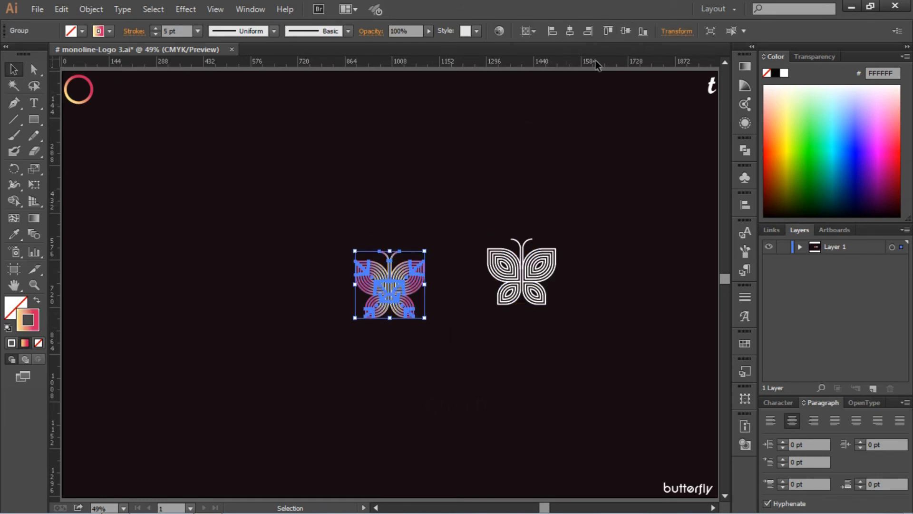
click(512, 156)
drag(471, 220, 511, 271)
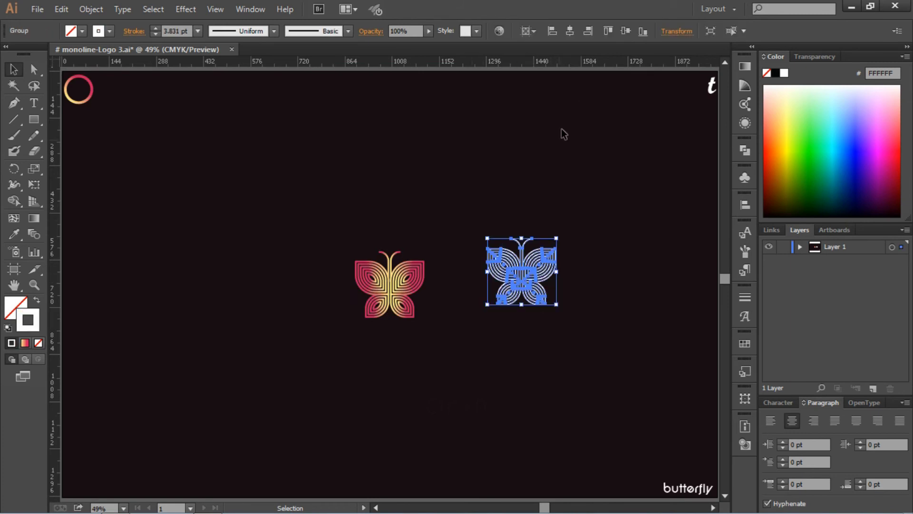
click(626, 32)
click(612, 252)
Shrink the white butterfly proportionally and move it to the bottom-right above the text.
click(522, 296)
drag(557, 318, 527, 291)
click(572, 303)
drag(568, 321, 512, 274)
click(542, 310)
drag(542, 310, 695, 464)
click(633, 386)
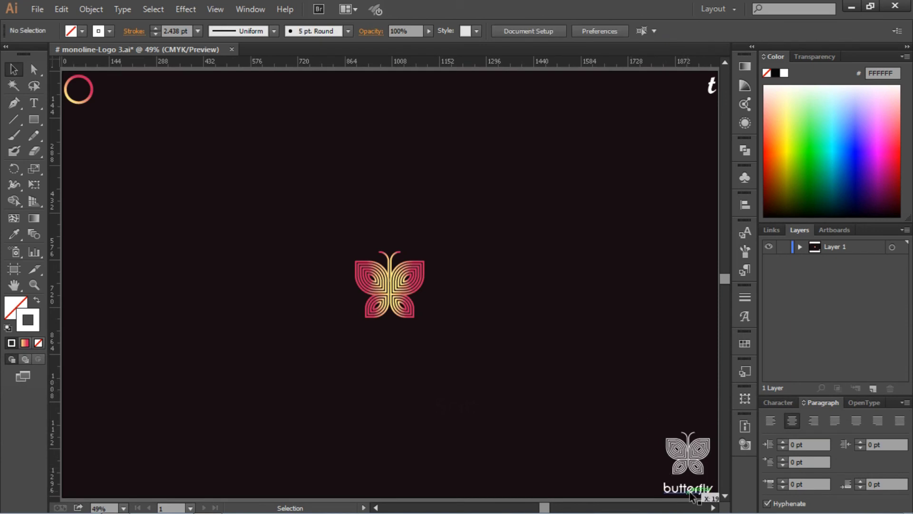
Enlarge the centre gradient butterfly from its centre.
click(424, 304)
drag(425, 318, 436, 329)
click(490, 337)
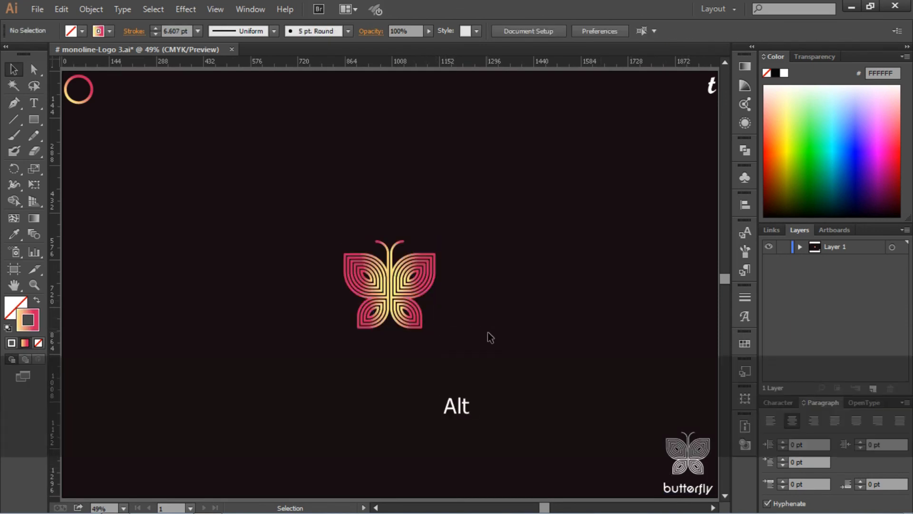
Copy the 'butterfly' label below the gradient butterfly and set it to 48 pt.
click(687, 489)
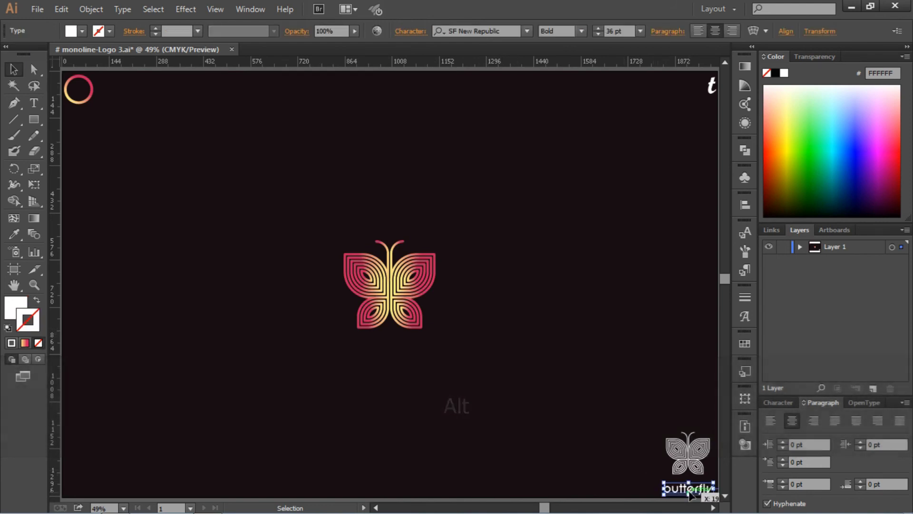
key(ctrl+c)
key(ctrl+v)
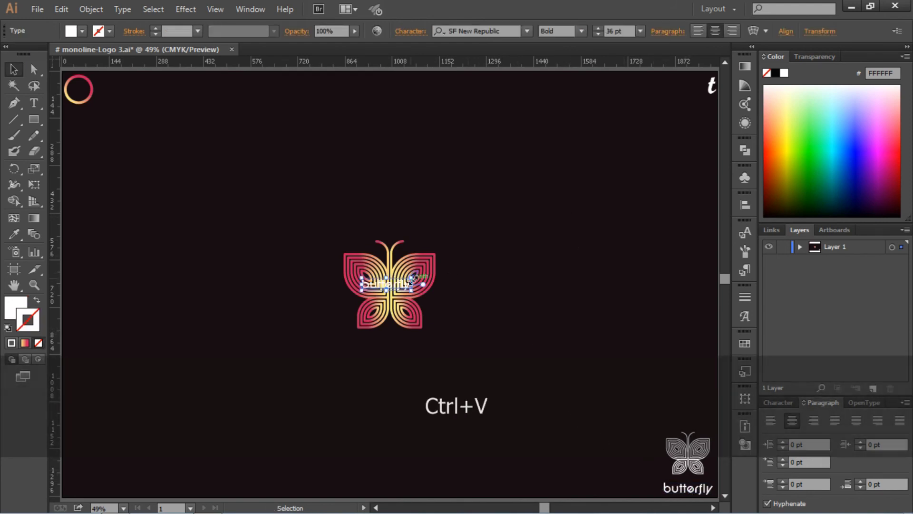
drag(411, 280, 408, 353)
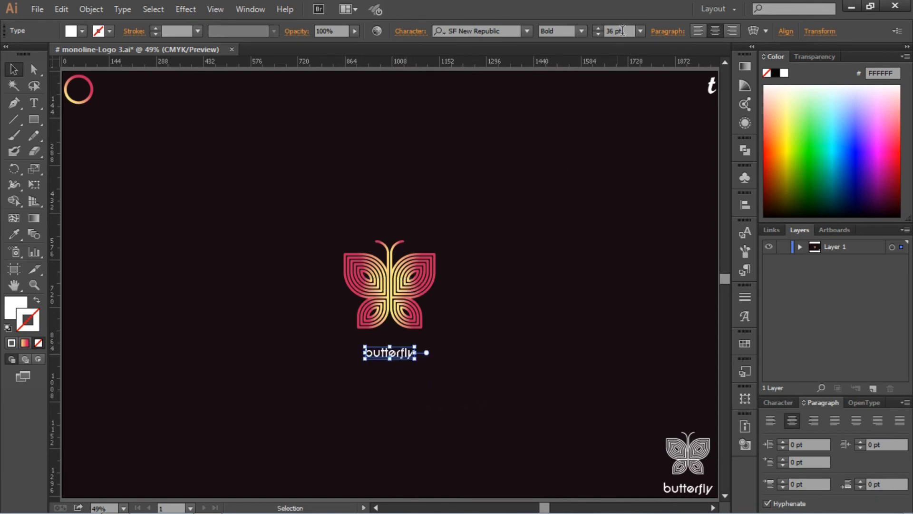
click(641, 31)
click(657, 245)
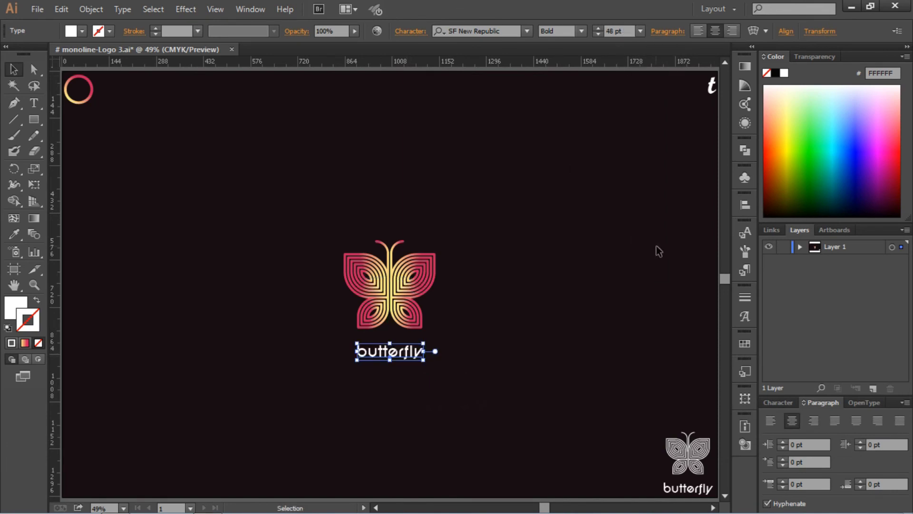
click(587, 233)
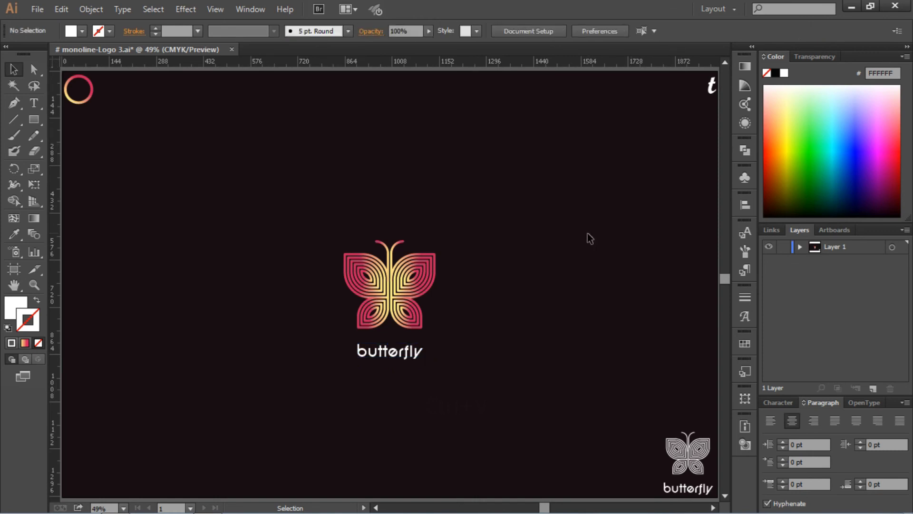
Group the gradient butterfly with its 'butterfly' wordmark.
drag(524, 170, 314, 392)
drag(314, 395, 315, 395)
right_click(378, 308)
click(410, 372)
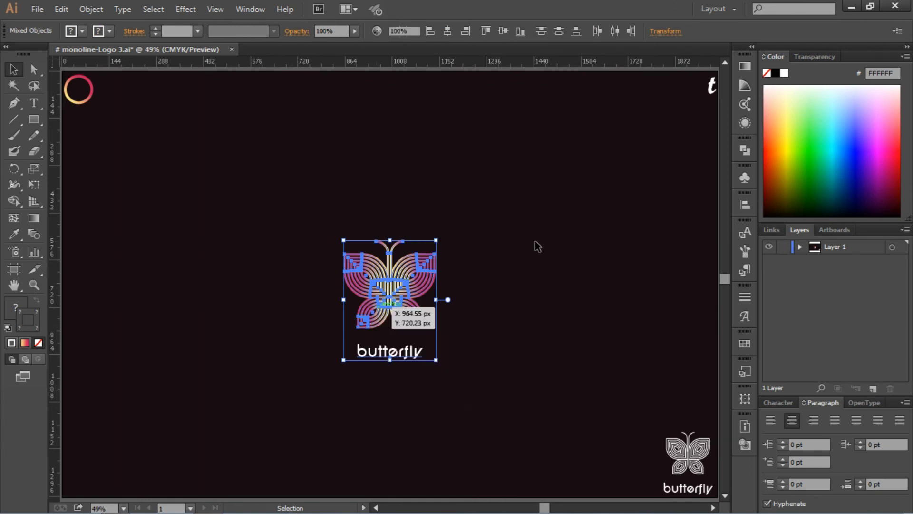